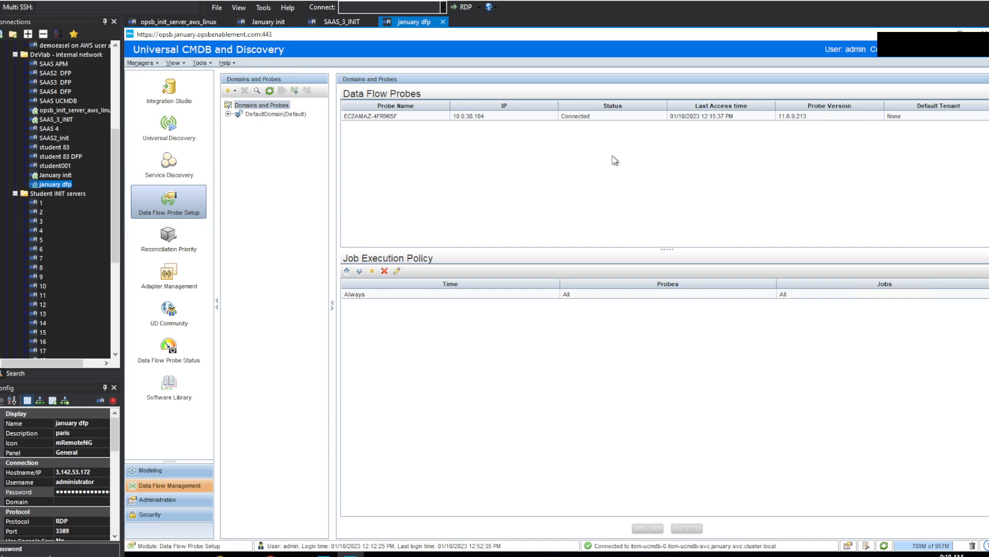
Step: Examine the data flow probe's details in DefaultDomain and in the Domains and Probes overview
left_click(401, 117)
left_click(282, 114)
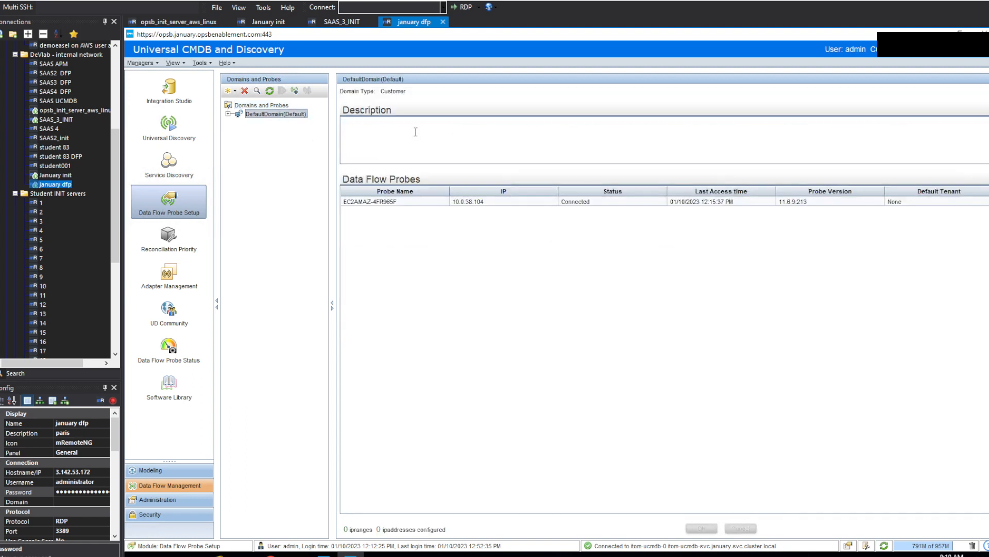
left_click(280, 106)
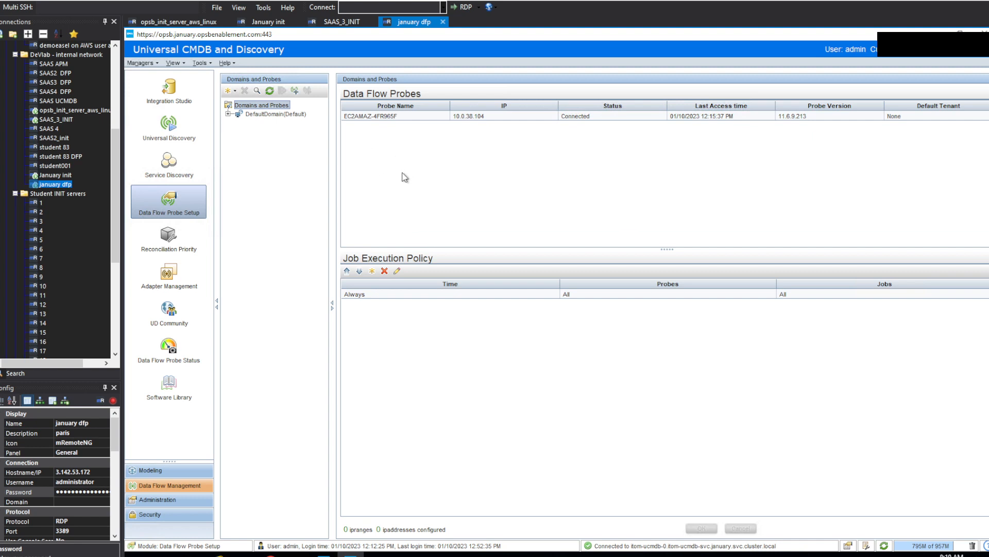
left_click(427, 116)
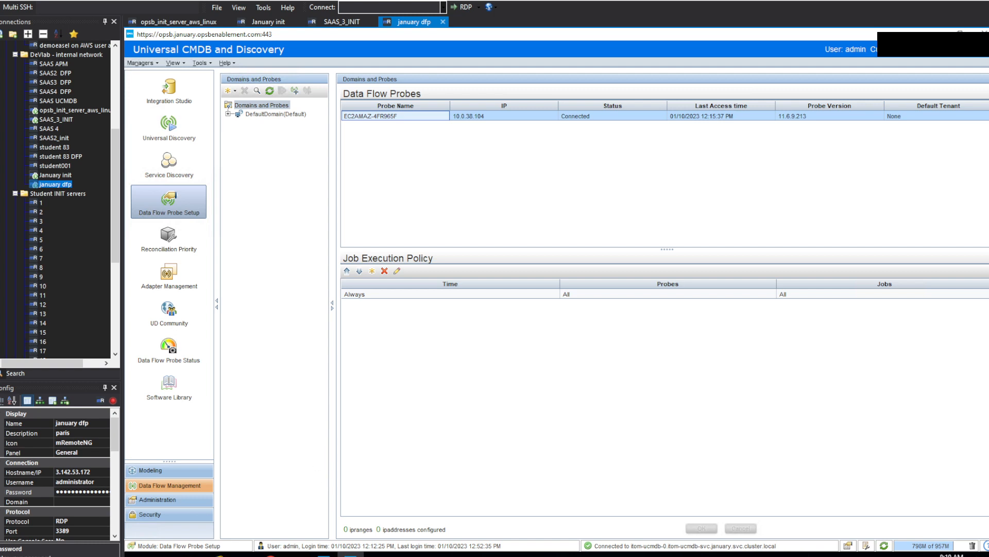
Step: Switch to PowerShell, ping opsb.saas3.opsbenablement.com and stop the ping once the address is resolved
left_click(298, 554)
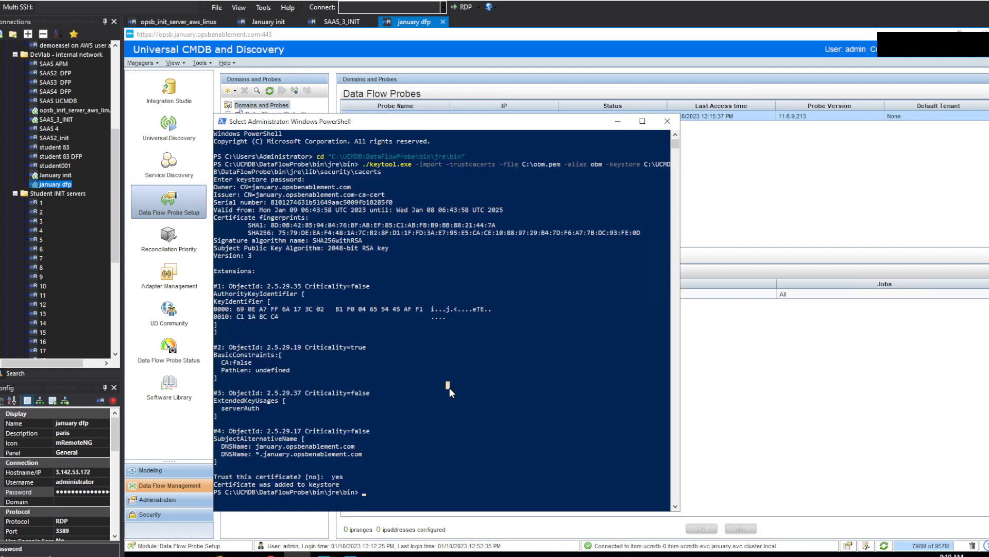
type("ping saas3")
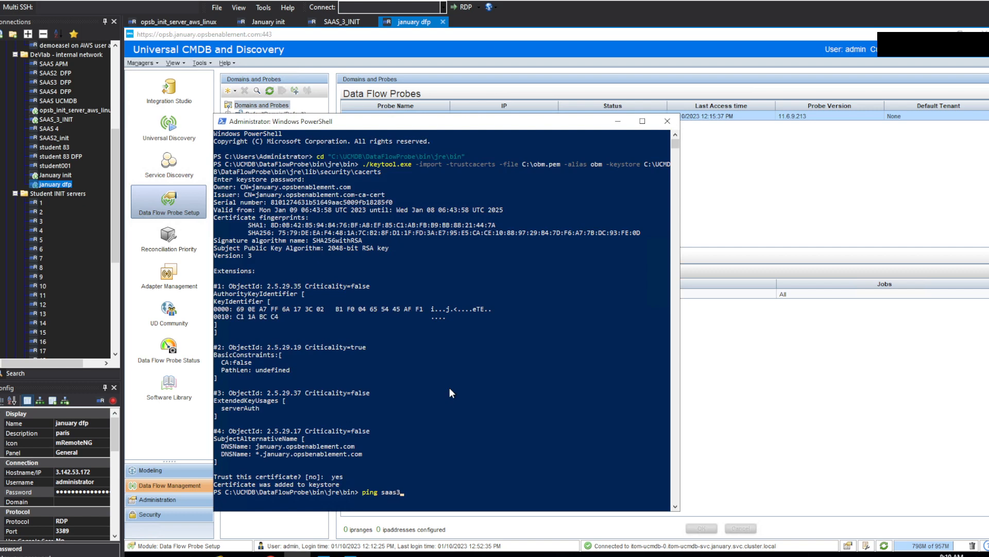
key("BackSpace")
key("BackSpace")
key("BackSpace")
key("BackSpace")
key("BackSpace")
type("opsb.saas3.opsbenablement.com")
key("Return")
key("ctrl+c")
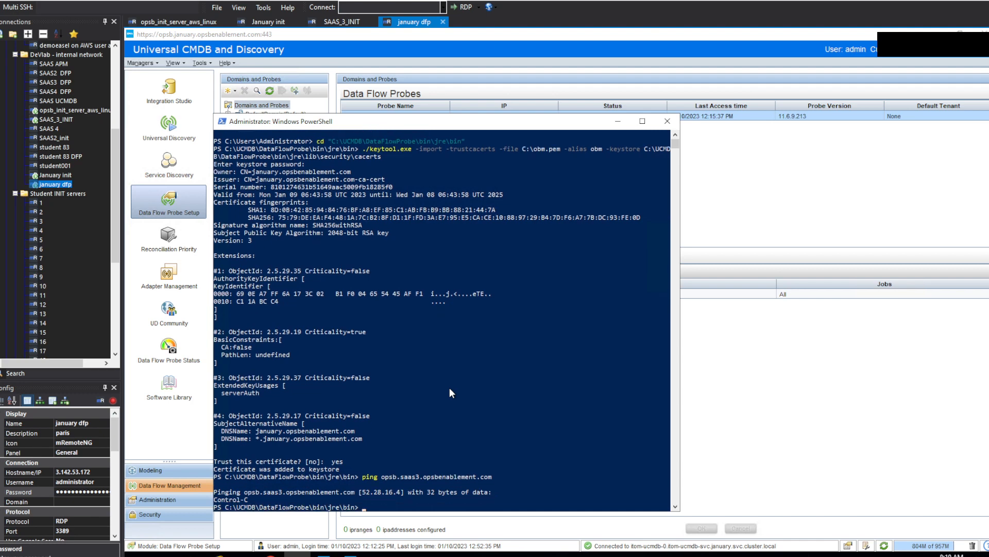
Step: Copy the resolved IP address from the ping output and minimize PowerShell
left_click_drag(364, 491, 385, 492)
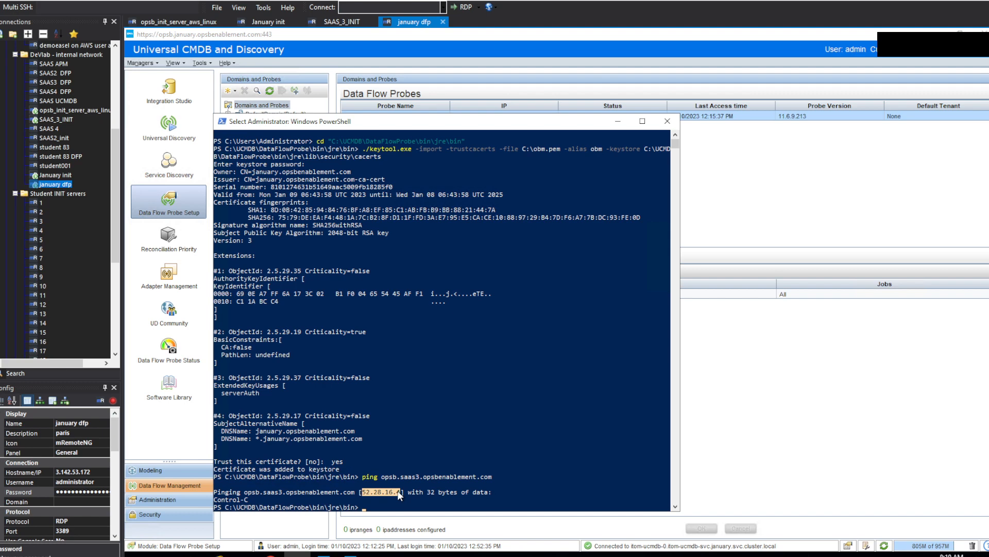
right_click(397, 490)
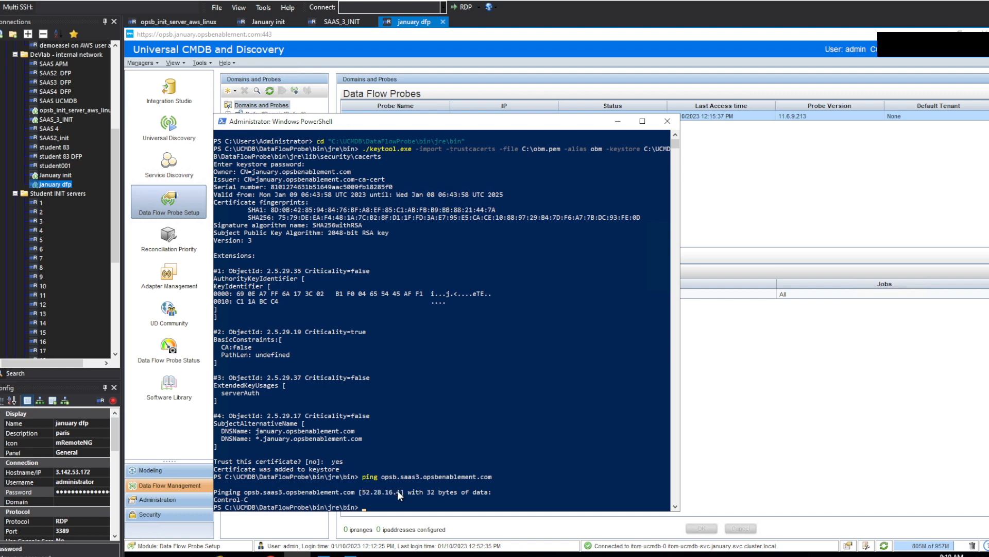
left_click(617, 122)
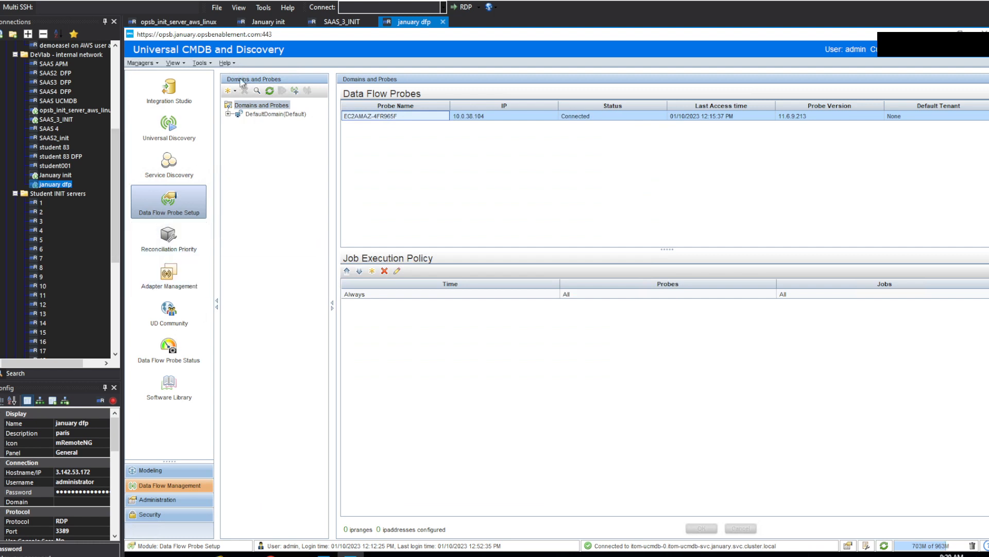
Step: Select the EC2AMAZ-4FR965F probe among DefaultDomain's data flow probes
left_click(228, 114)
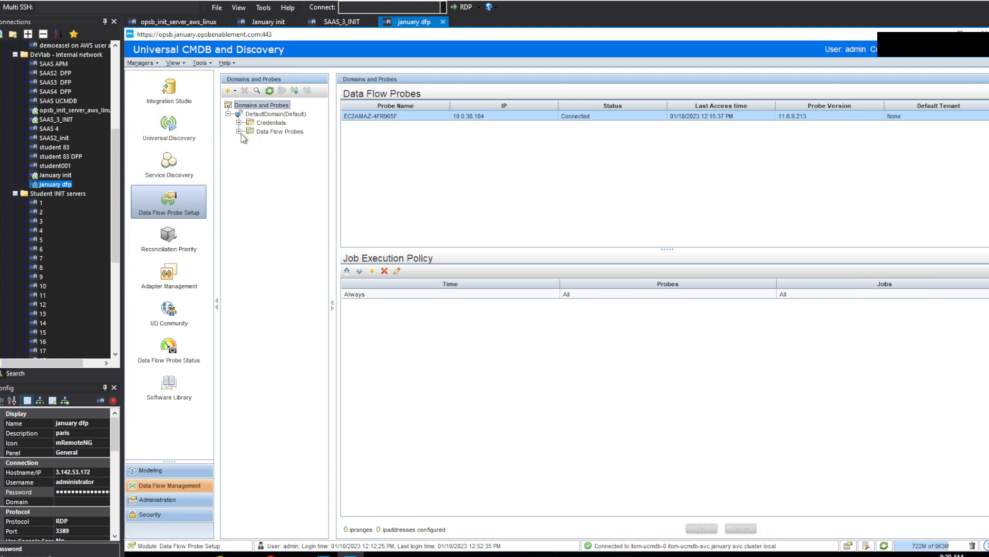
left_click(239, 131)
left_click(281, 142)
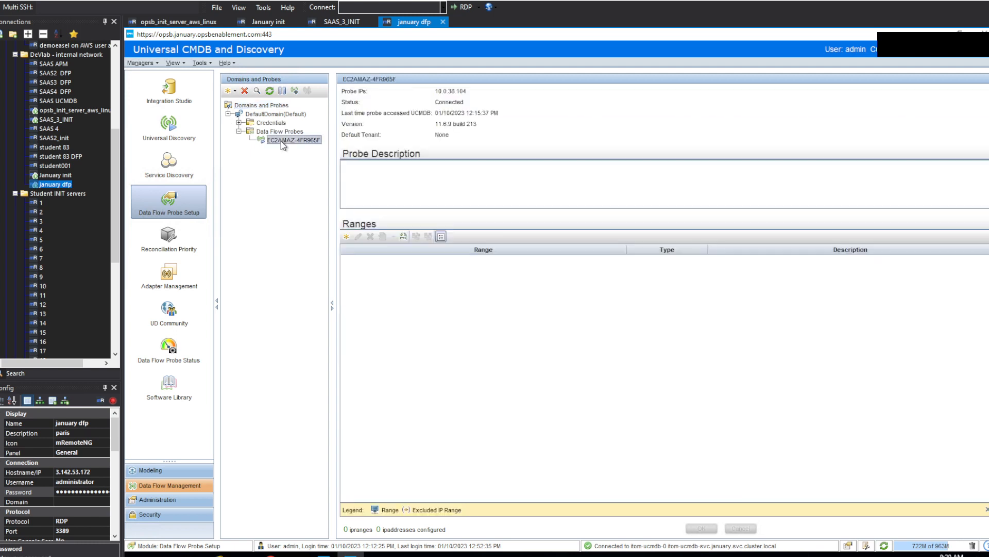
Step: Add the IPv4 CIDR range 52.28.16.4/32 to the selected probe
left_click(347, 237)
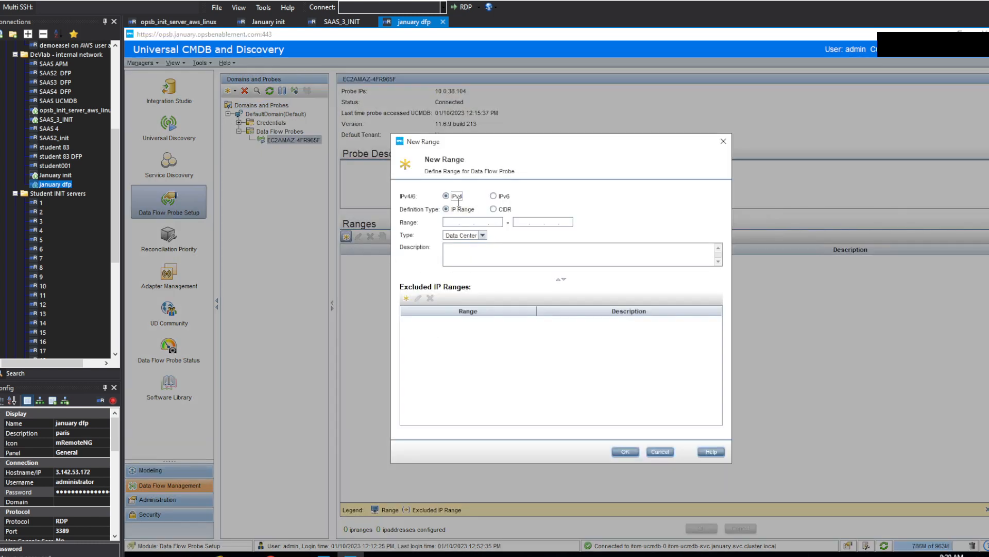
left_click(493, 209)
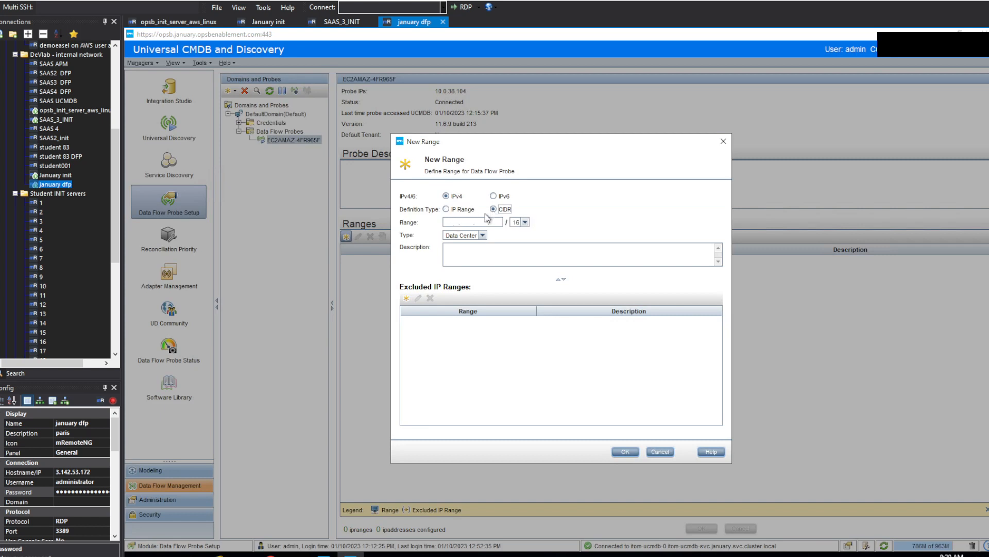
left_click(456, 222)
type("52.28.16.4")
left_click(525, 222)
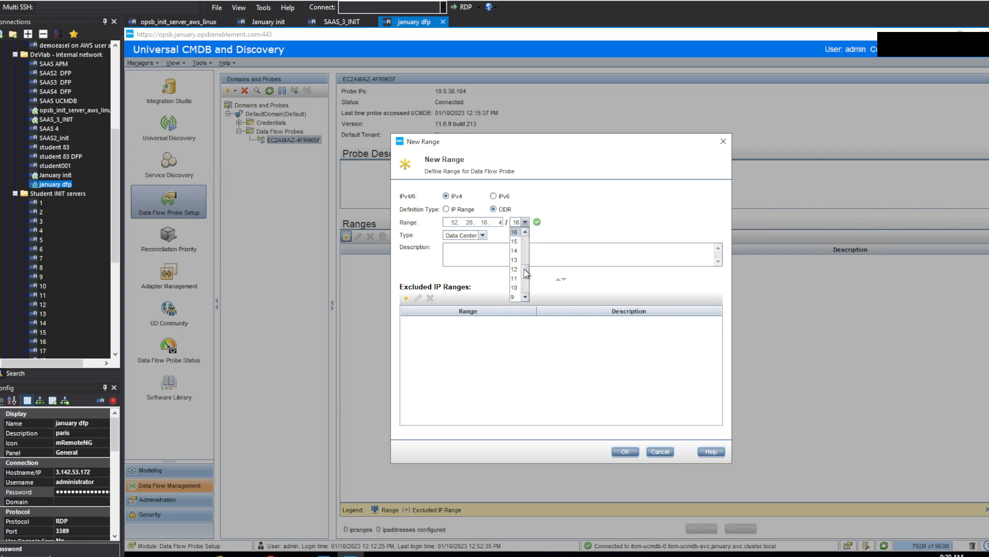
left_click_drag(525, 270, 524, 231)
left_click(516, 232)
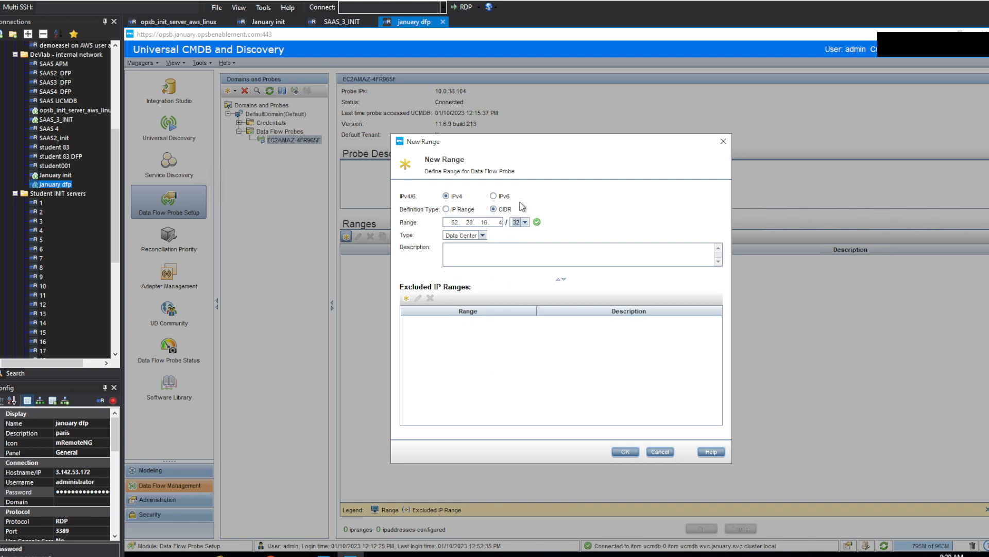
left_click(625, 452)
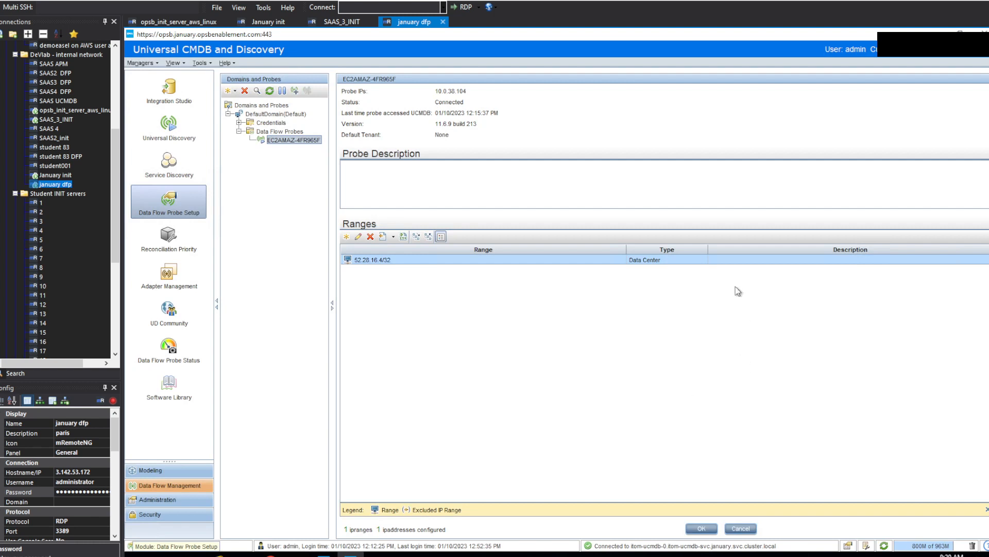
Step: Open the Integration Settings category in the Infrastructure Settings Manager, saving the probe's pending range change
left_click(176, 501)
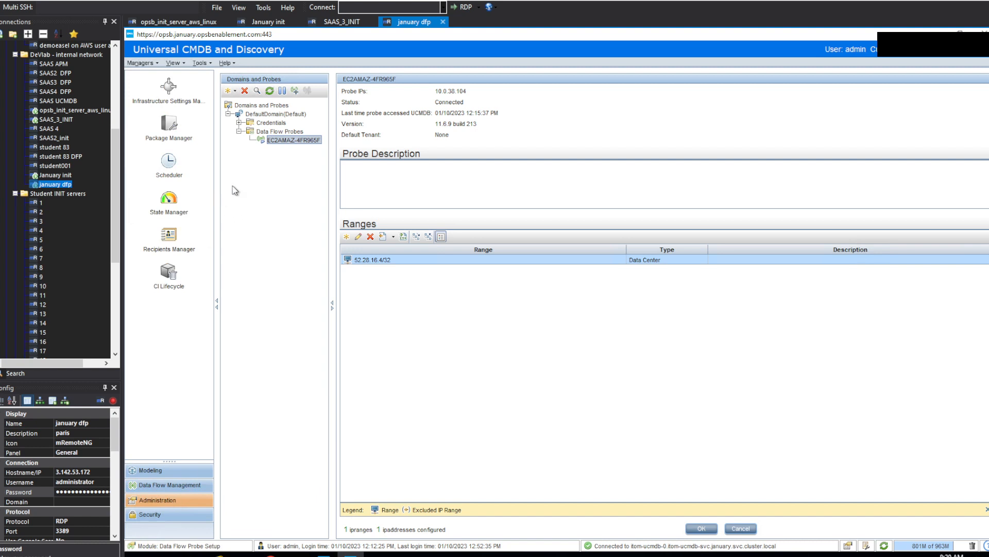
left_click(170, 92)
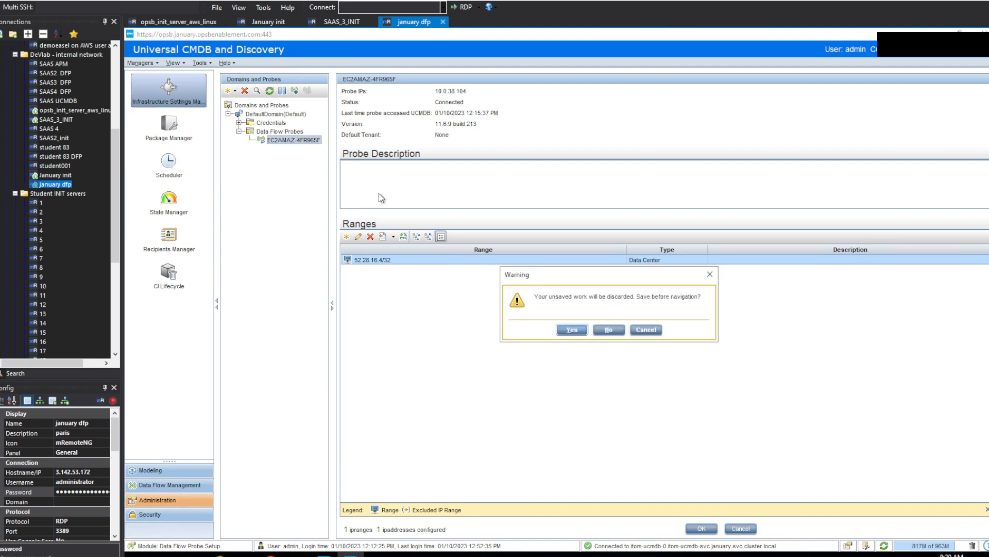
left_click(573, 330)
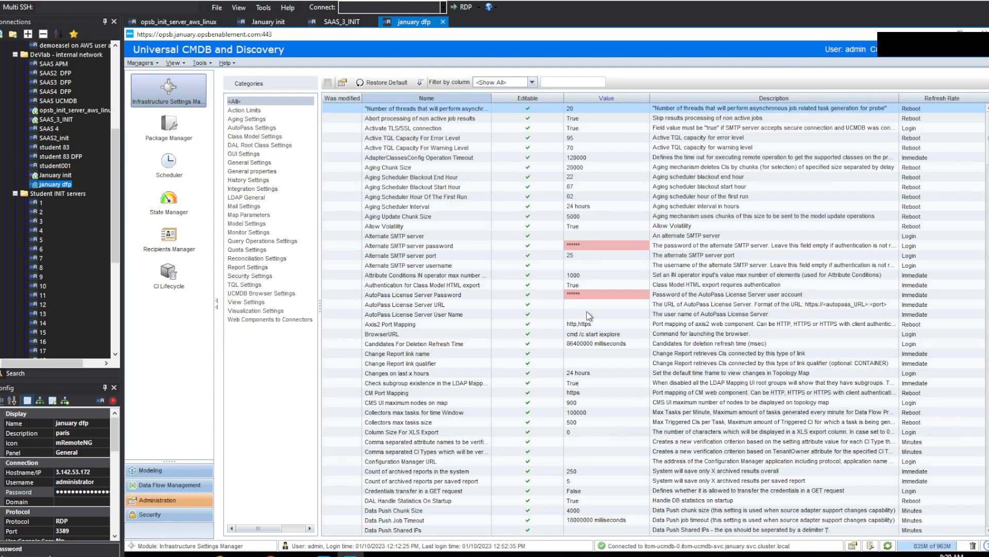
left_click(270, 189)
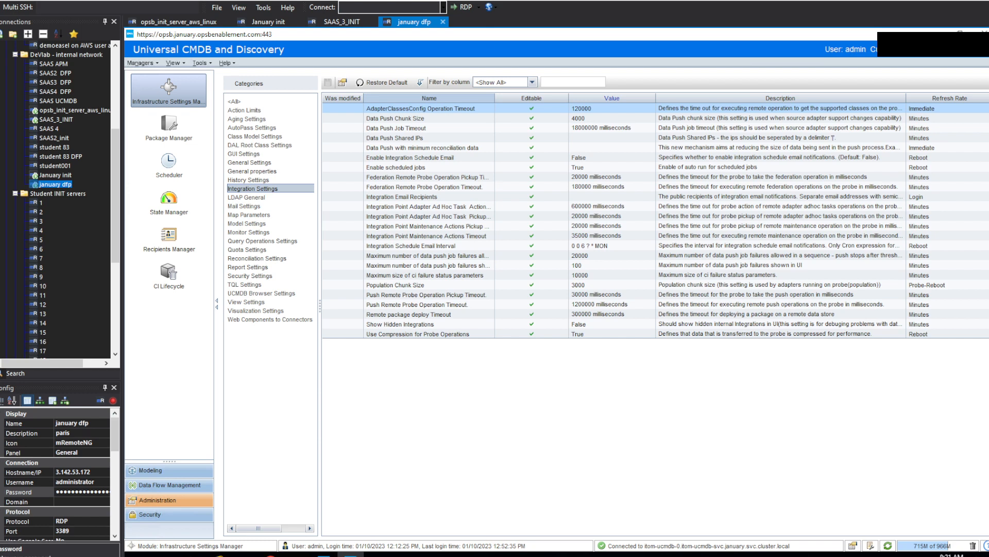
Step: Set the Integration Point Adapter Ad Hoc Task Actions Timeout to 6000009 milliseconds and save the setting
left_click(441, 206)
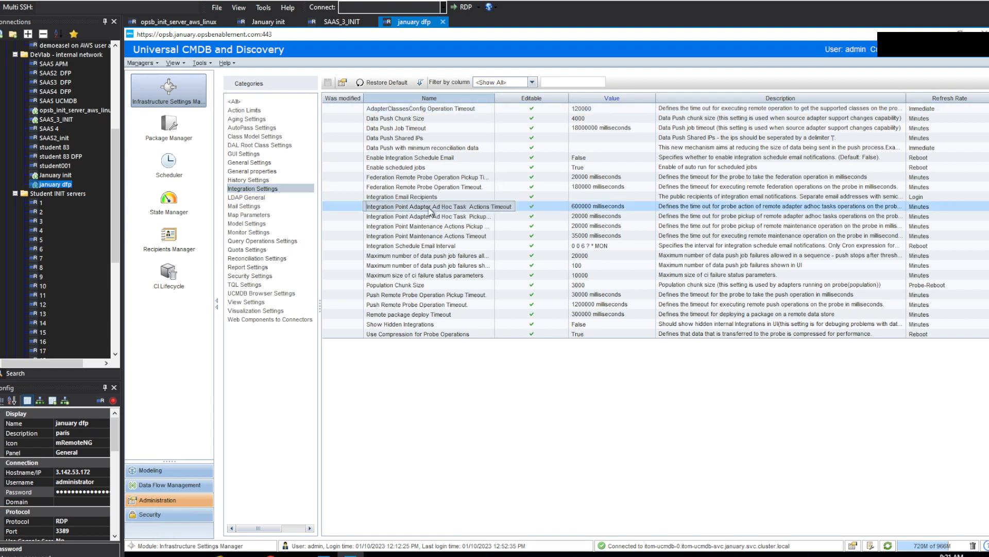
double_click(431, 210)
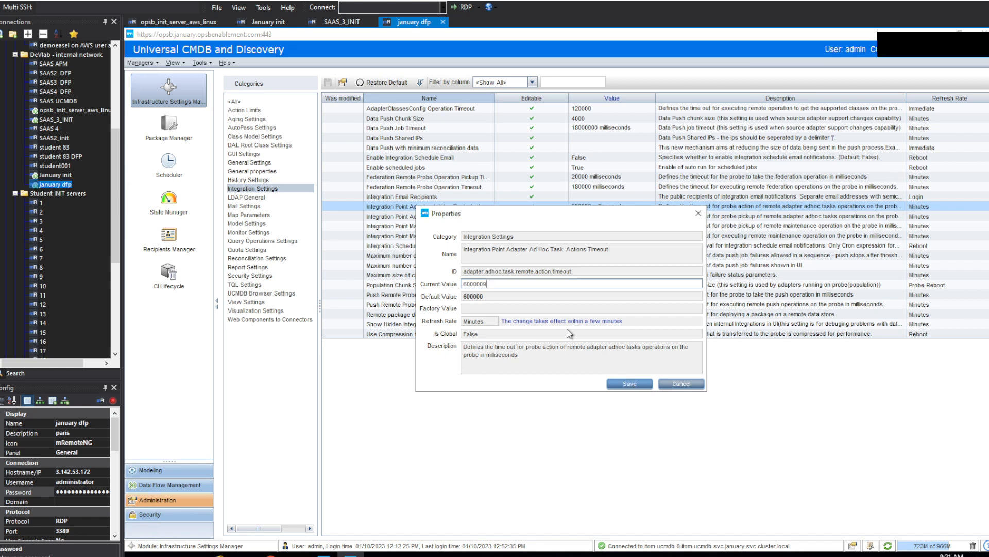
left_click(644, 384)
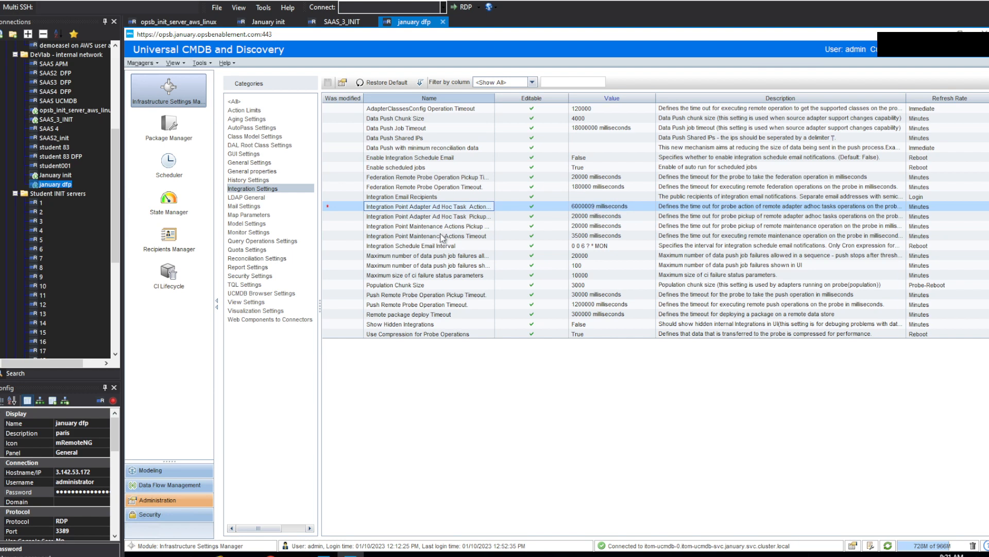
Step: Set the Integration Point pickup timeouts for Maintenance Actions and for the Adapter Ad Hoc Task to 200009 milliseconds each
double_click(441, 225)
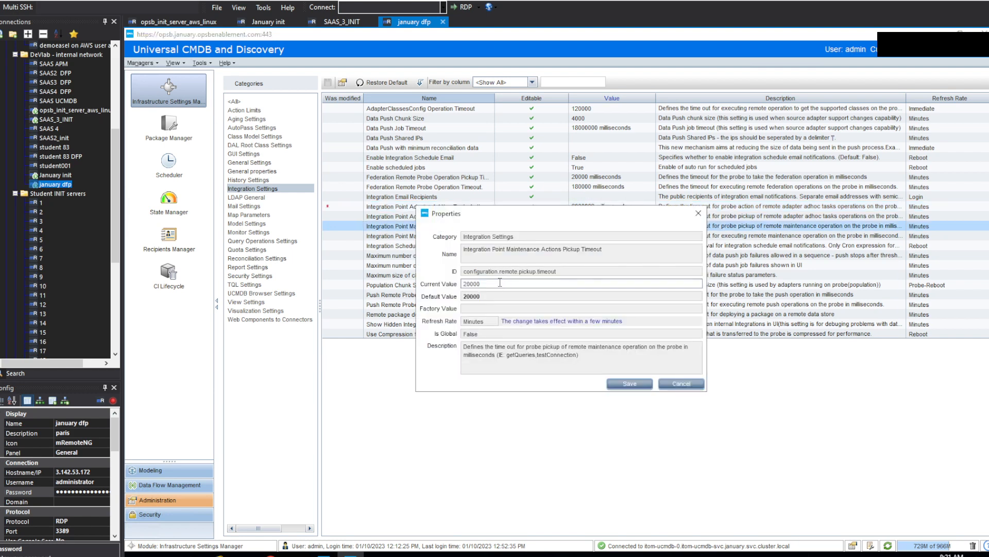
type("9")
left_click(630, 384)
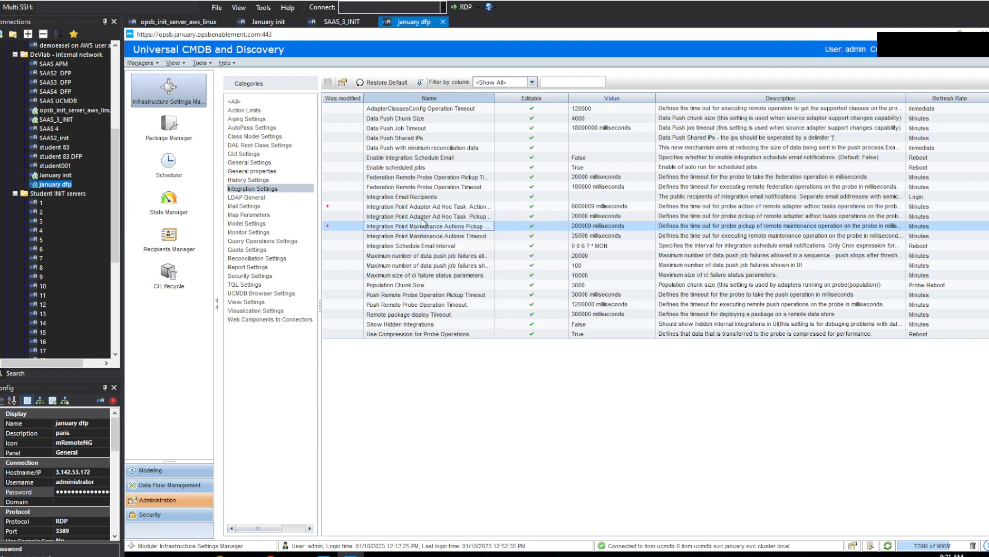
double_click(427, 216)
type("9")
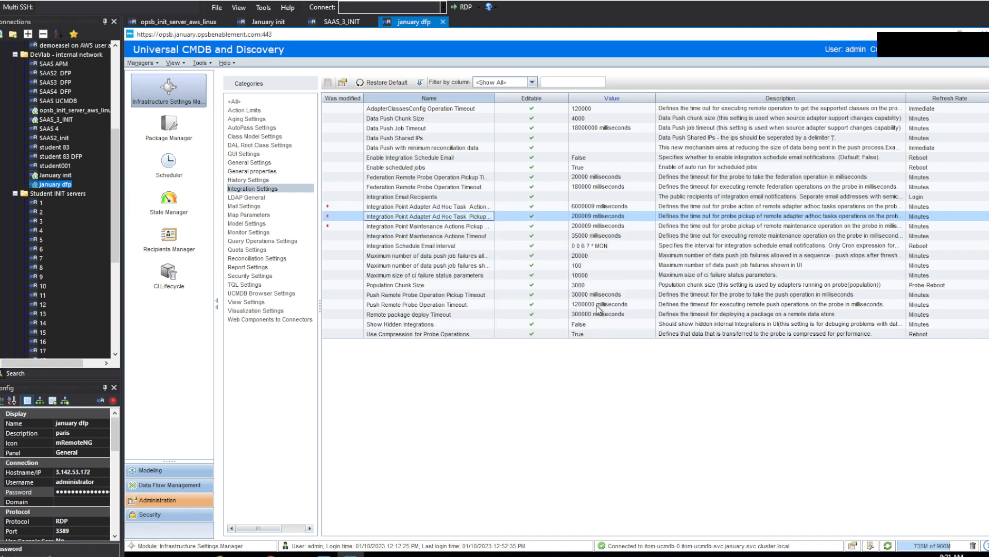
Step: Set the Integration Point Maintenance Actions Timeout to 350009 milliseconds and save the setting
double_click(458, 236)
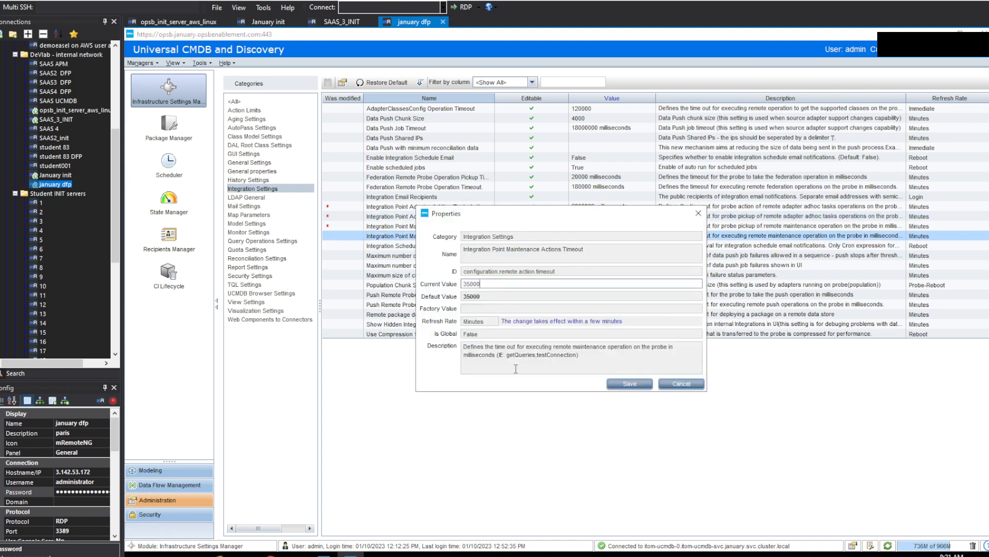
type("9")
left_click(630, 384)
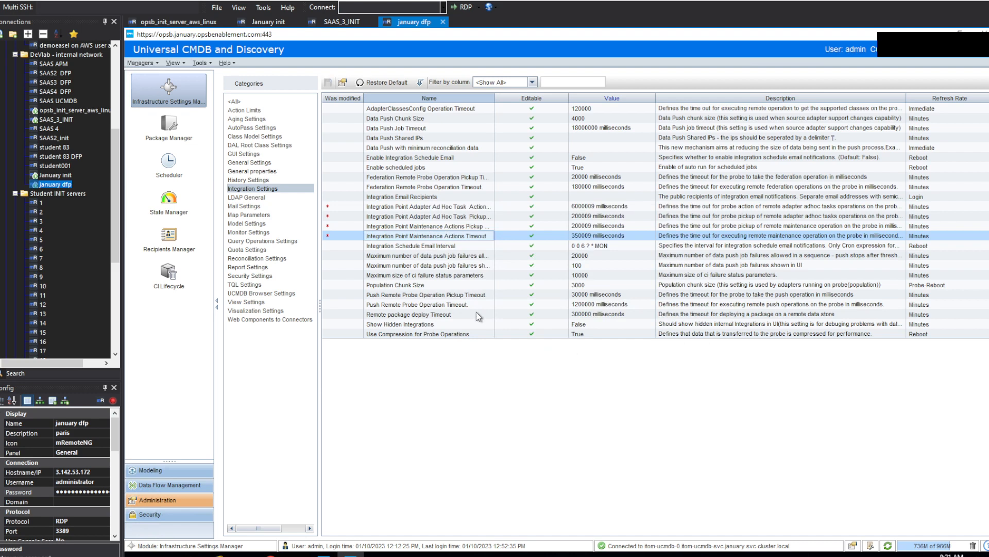
Step: Set the Push Remote Probe Operation Pickup Timeout to 300009 milliseconds and save the setting
double_click(439, 294)
left_click(493, 284)
type("9")
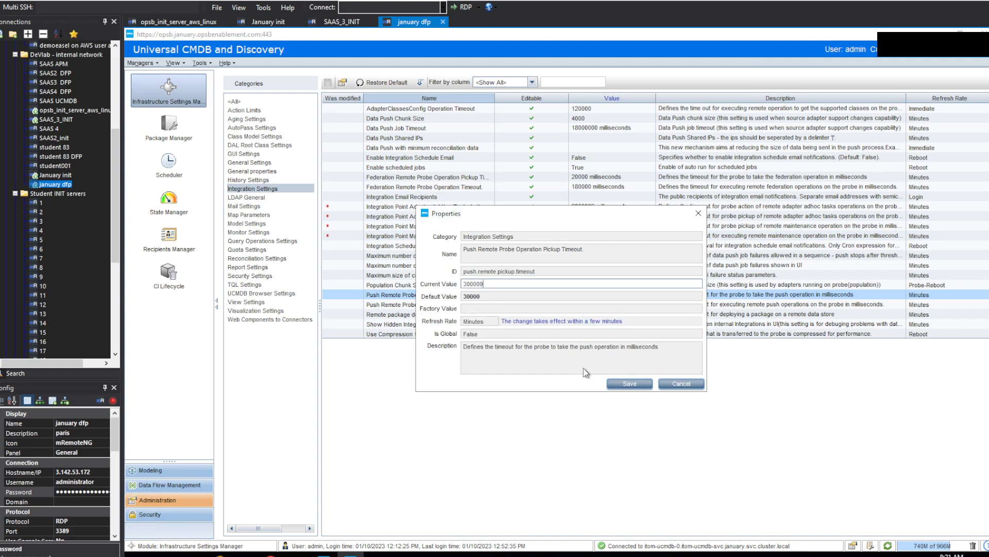
left_click(630, 384)
Step: Set the Push Remote Probe Operation Timeout to 12000009 milliseconds and save the setting
double_click(439, 305)
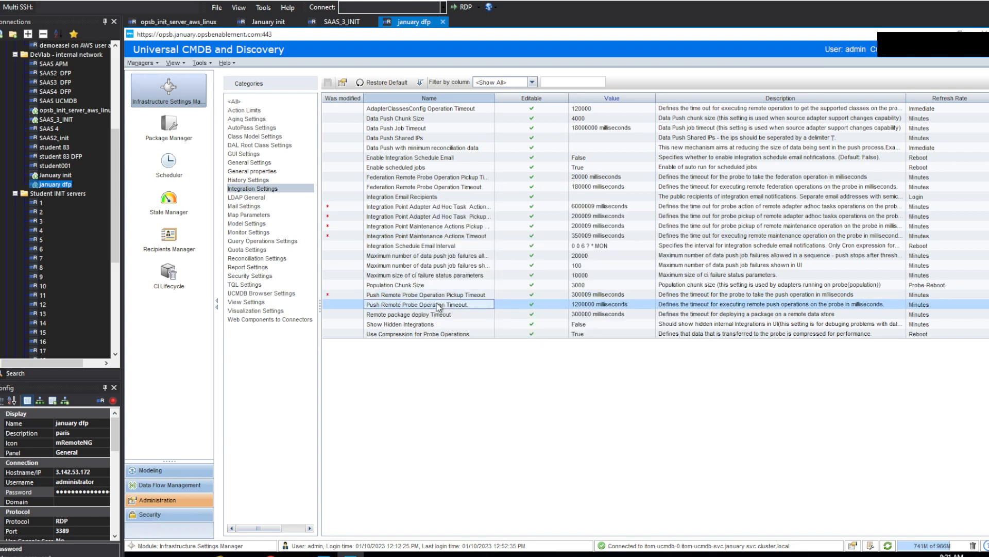
left_click(514, 284)
type("9")
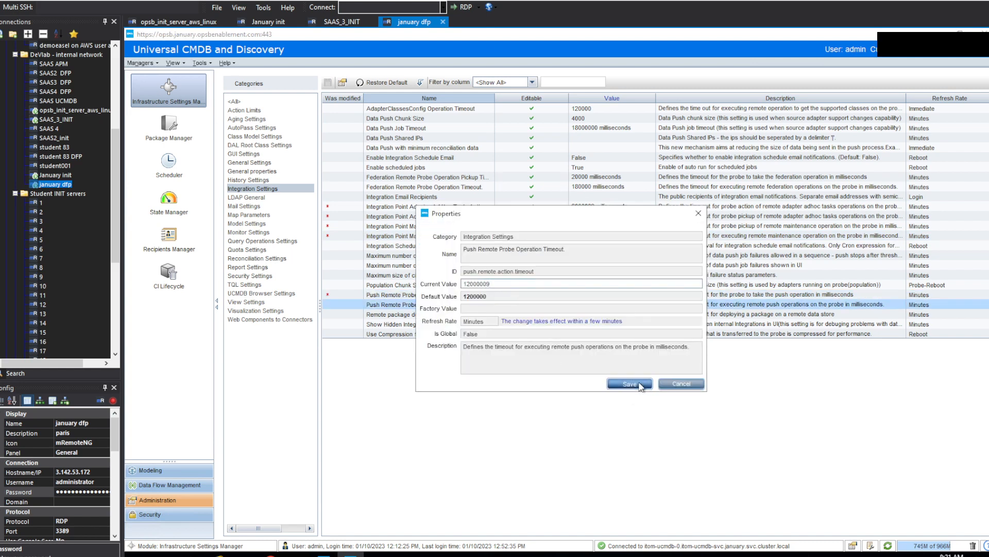
left_click(630, 384)
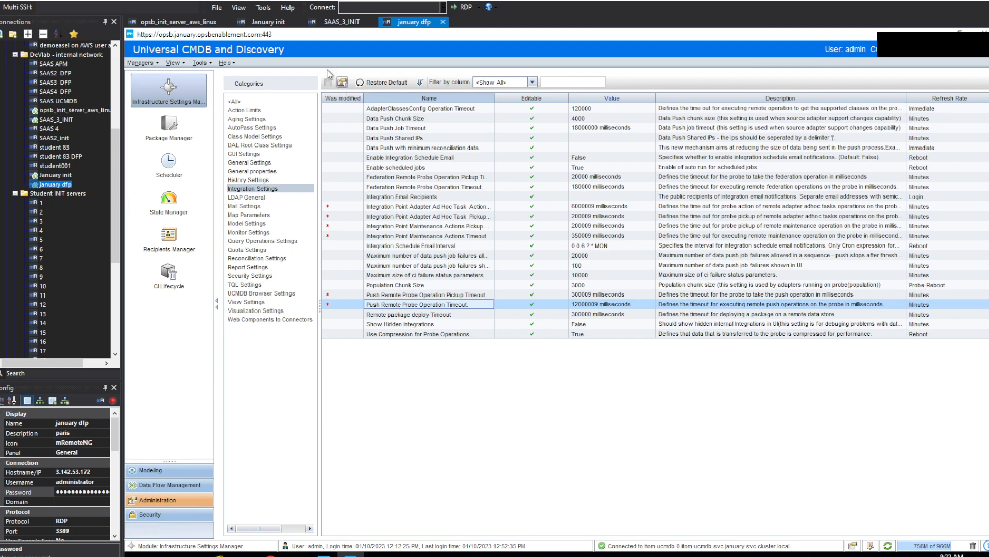
Step: Show the infrastructure settings of all categories and open the Package Manager
left_click(485, 207)
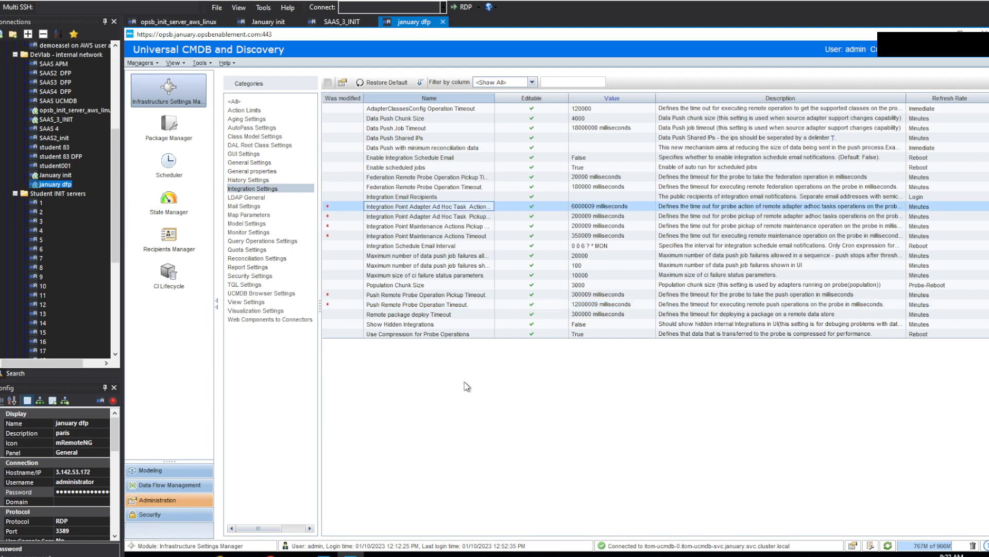
left_click(261, 101)
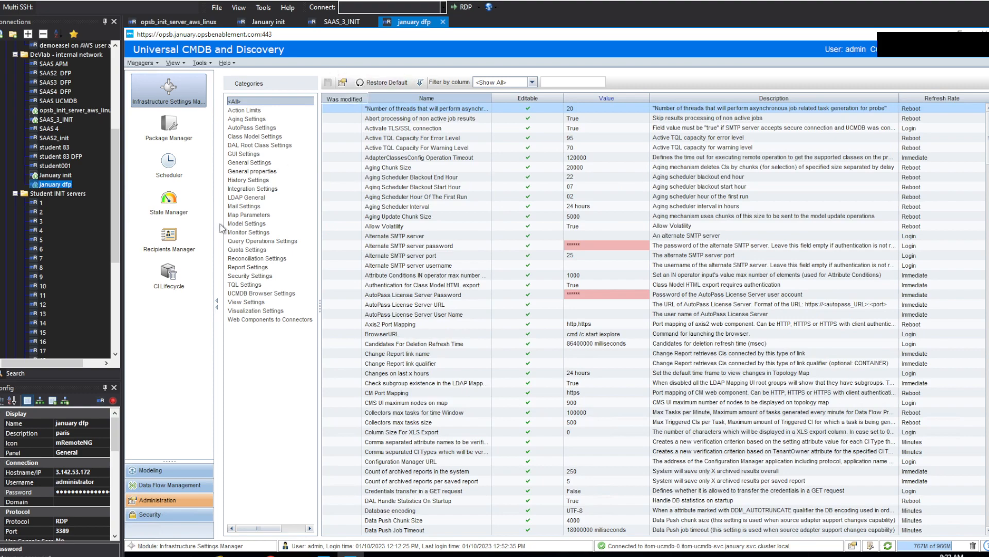
left_click(173, 144)
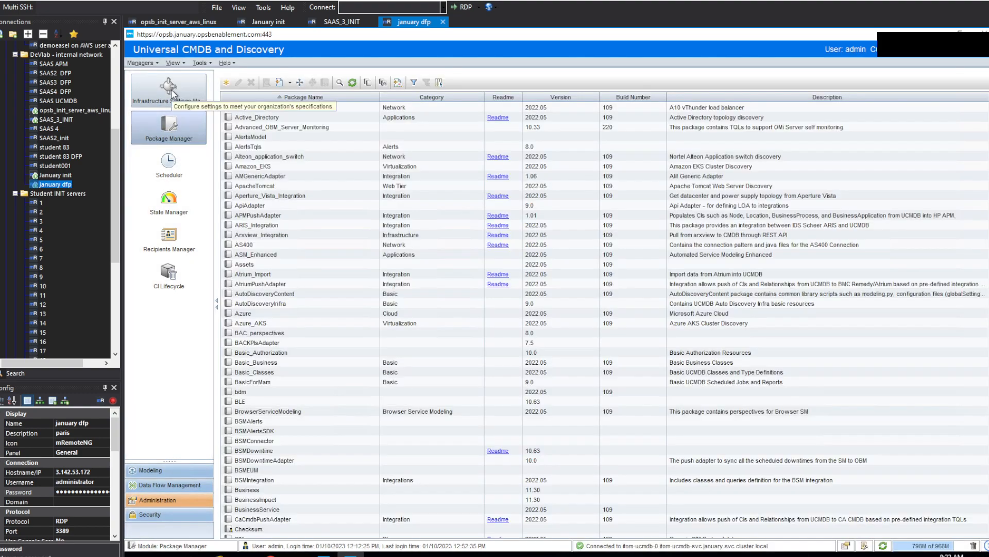
Step: Review the Integration Settings category in the Infrastructure Settings Manager
left_click(171, 90)
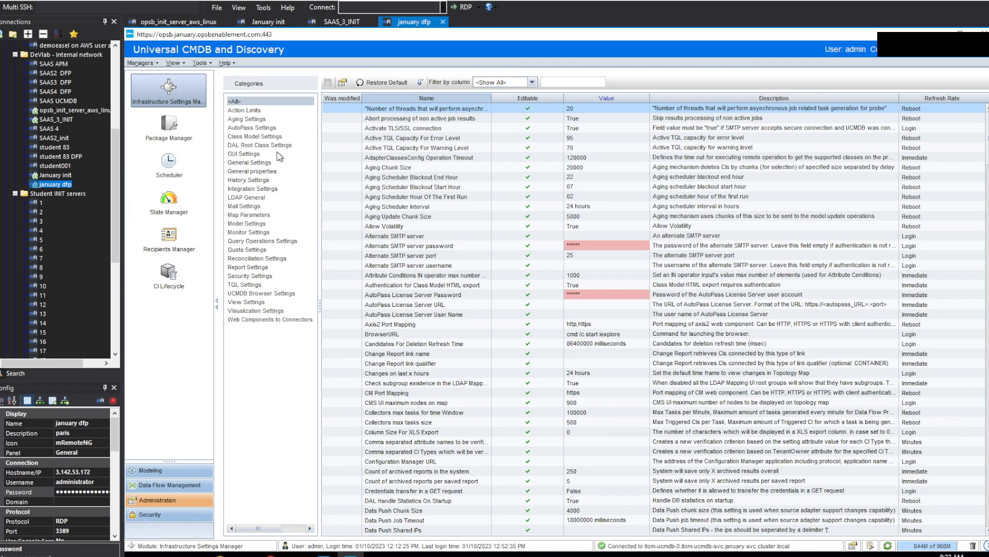
left_click(262, 190)
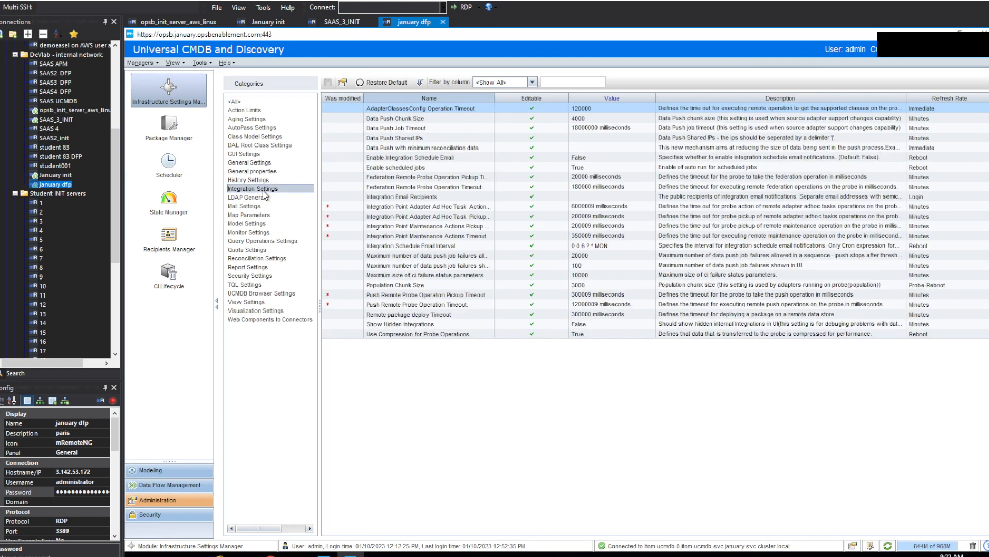
Step: Create a new query in the Modeling Studio and place a Managed Object node on its canvas
left_click(154, 471)
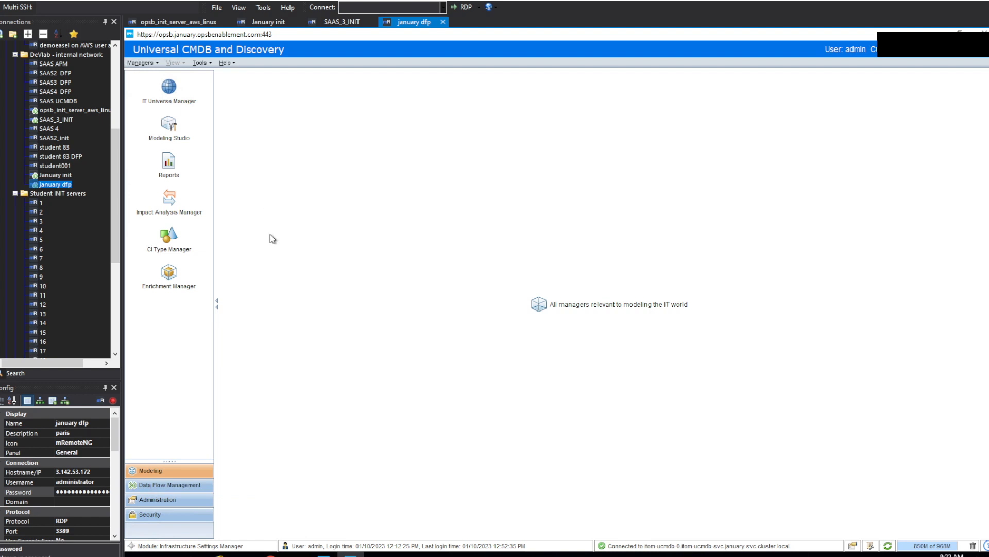
left_click(183, 133)
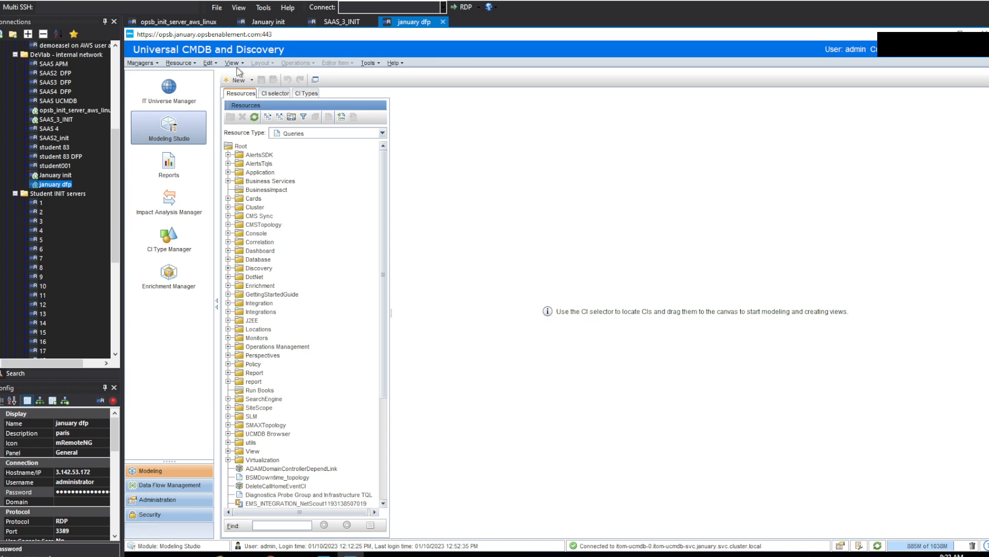
left_click(249, 80)
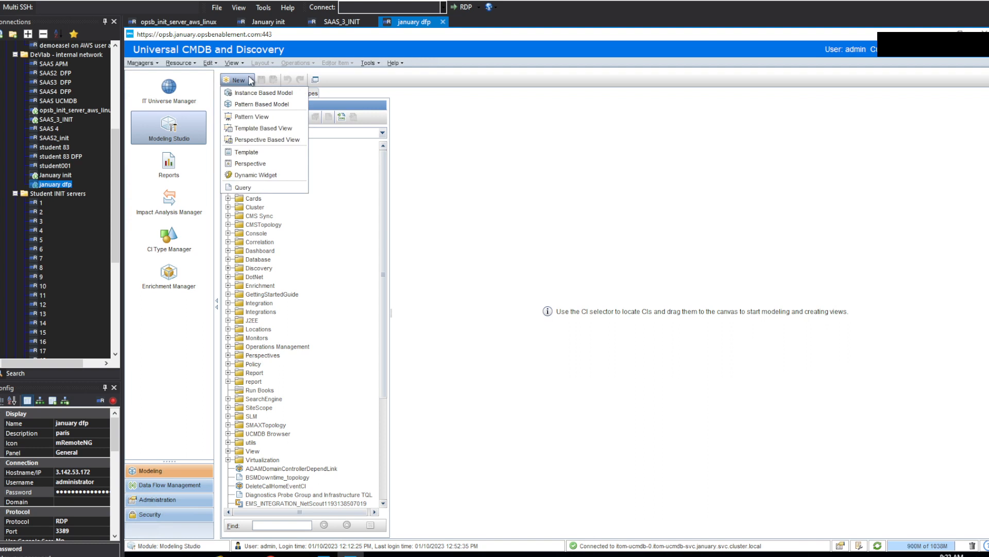
left_click(268, 187)
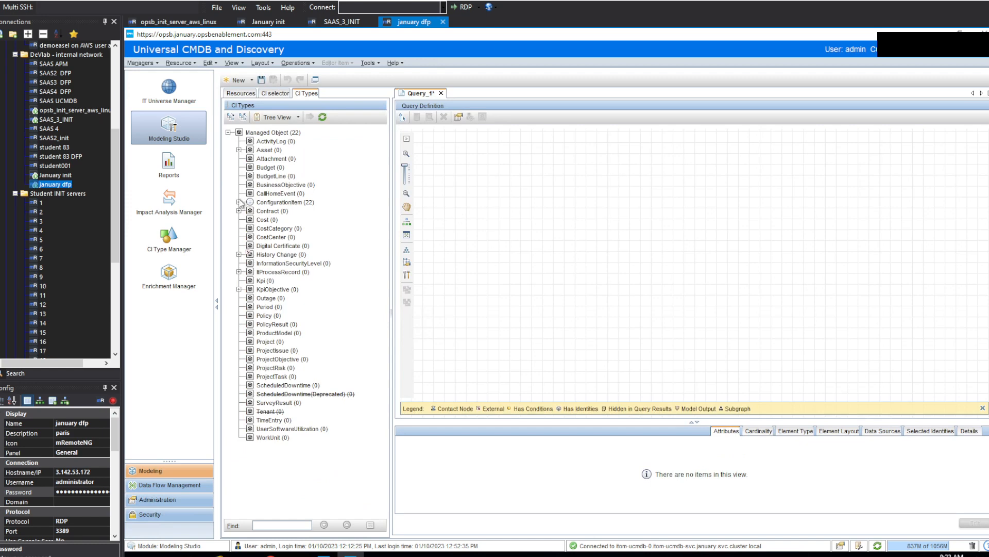
left_click_drag(268, 133, 616, 166)
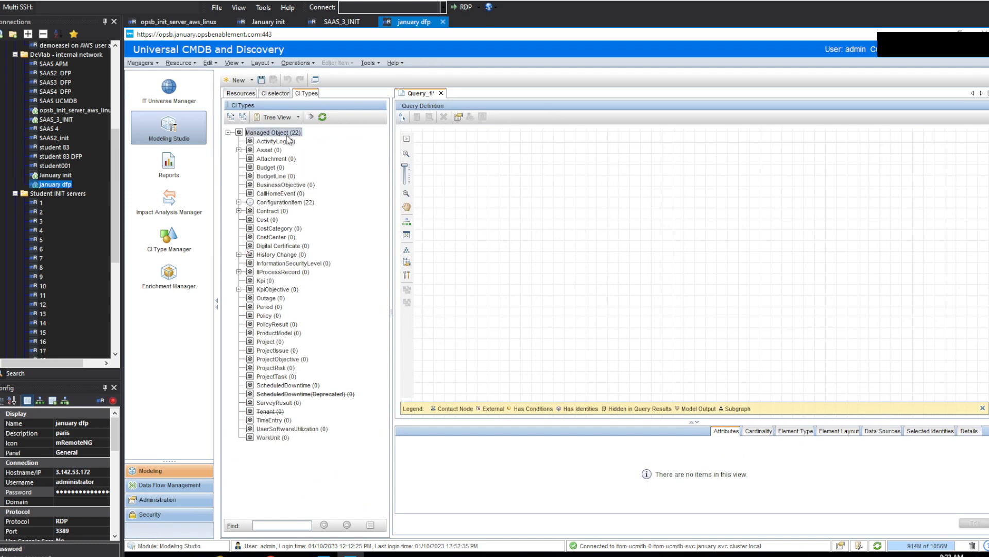
left_click_drag(262, 137, 683, 252)
left_click(696, 272)
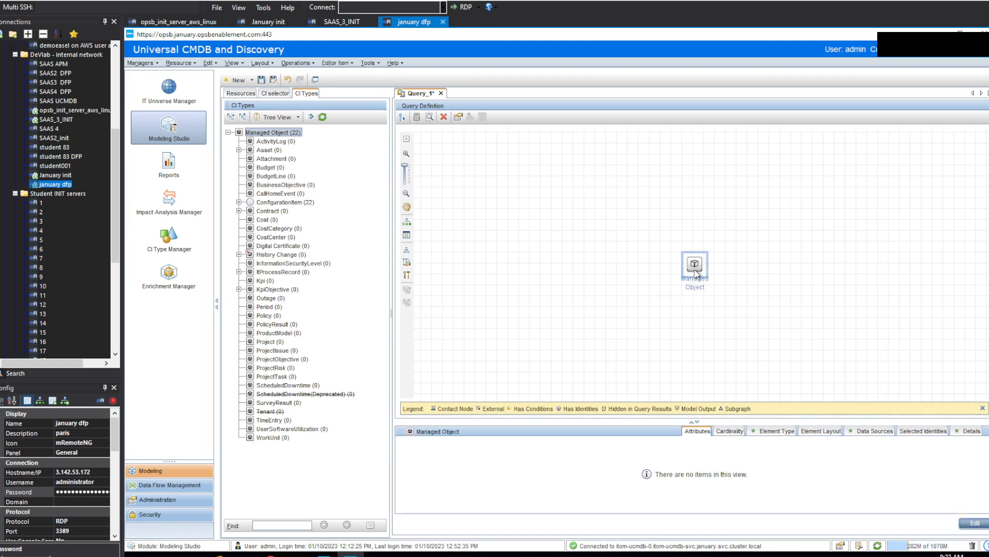
Step: Add a Managed Relationship from the Managed Object node to itself, allowing all relationships
right_click(696, 273)
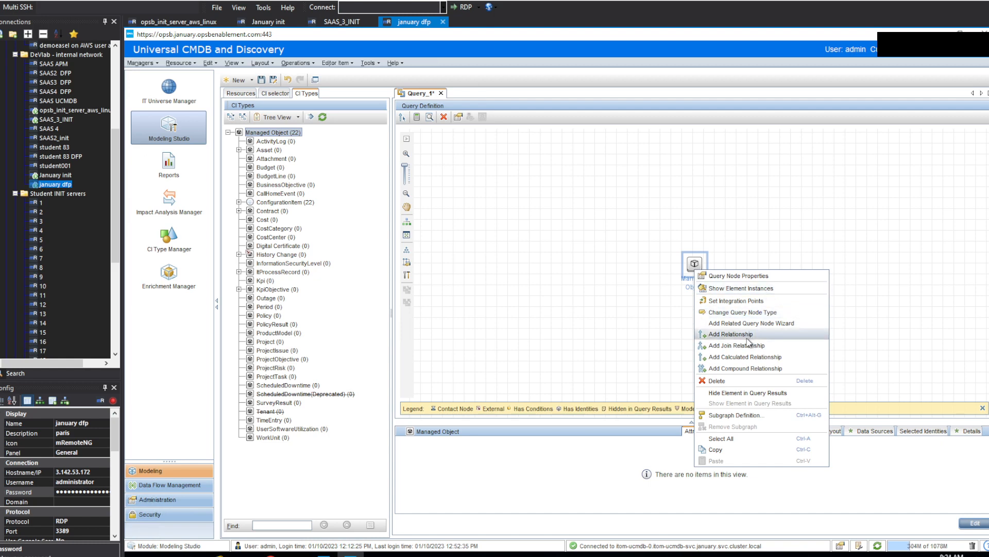
left_click(747, 337)
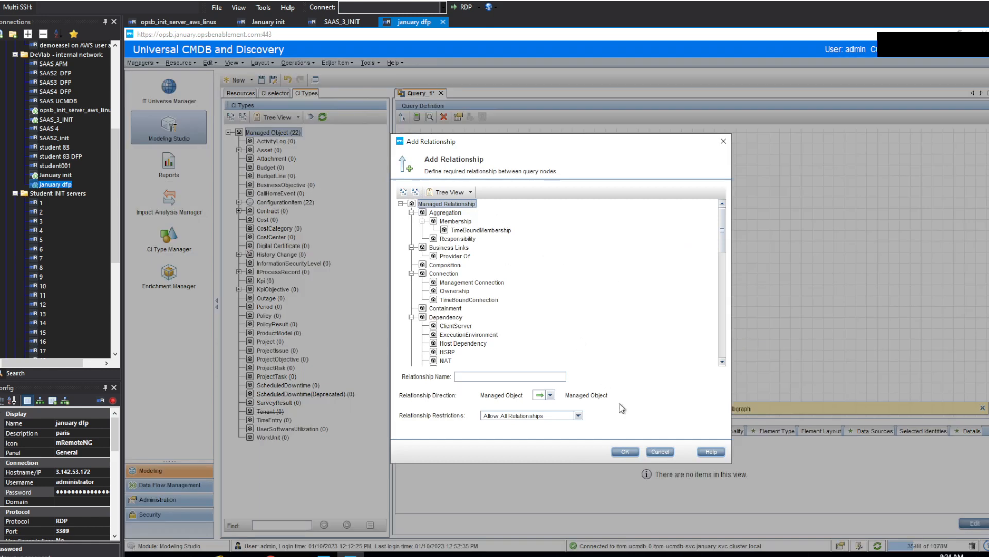
left_click(626, 452)
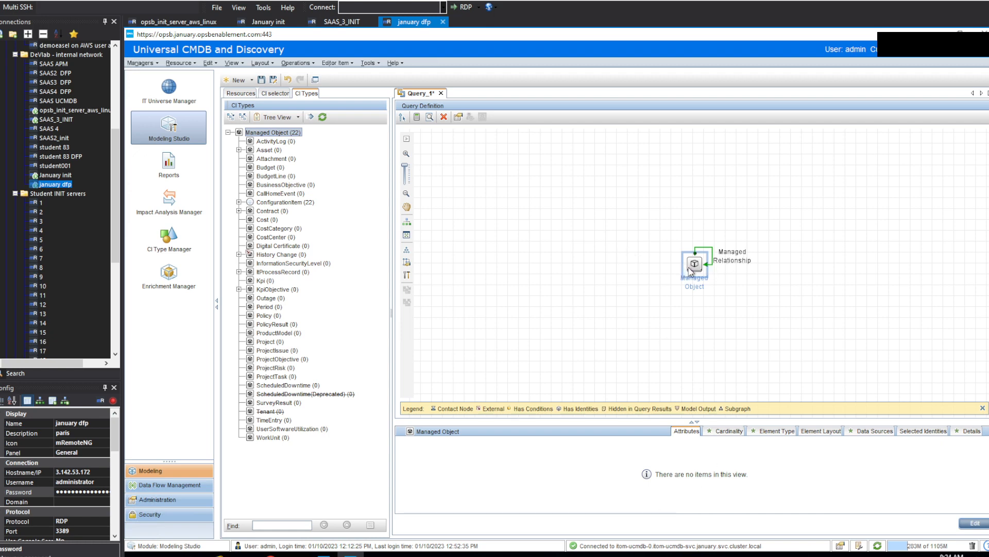
mouse_move(695, 267)
Step: Save the query in the Root folder under the name january_sendtosaas
left_click(261, 79)
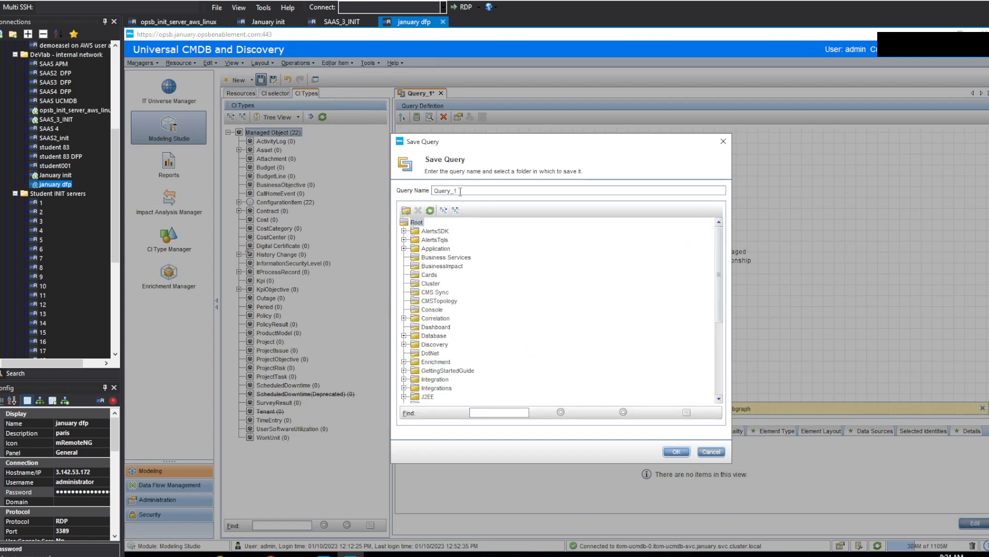
left_click_drag(456, 191, 400, 192)
type("january_sendtosaas")
double_click(513, 188)
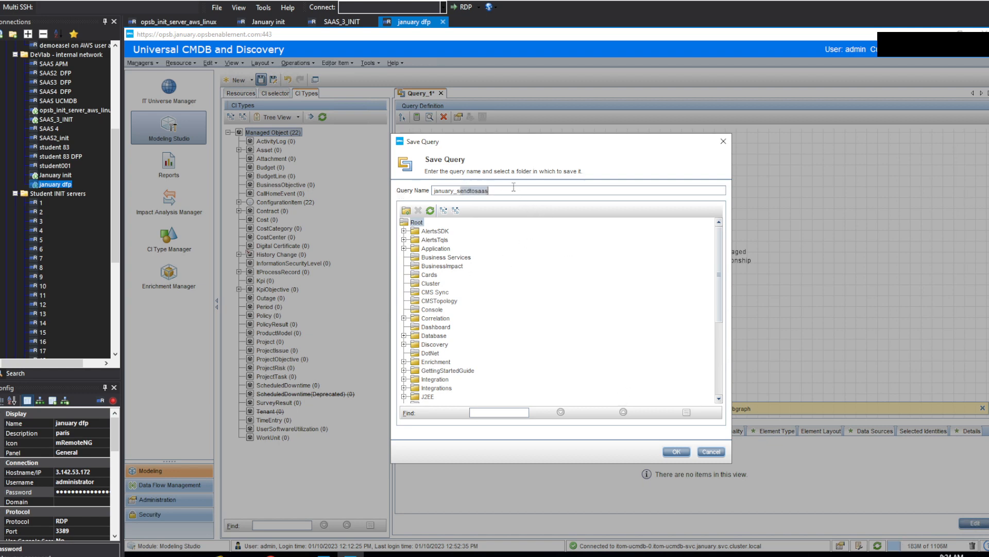
left_click(514, 187)
left_click(677, 452)
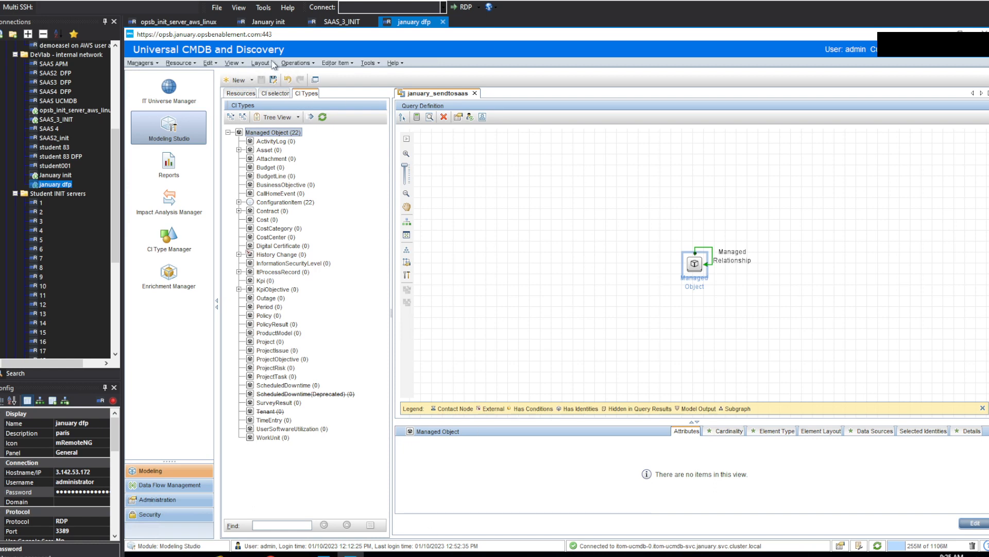
Step: Start a new integration point in the Integration Studio and name it CI sync with SAAS
left_click(194, 487)
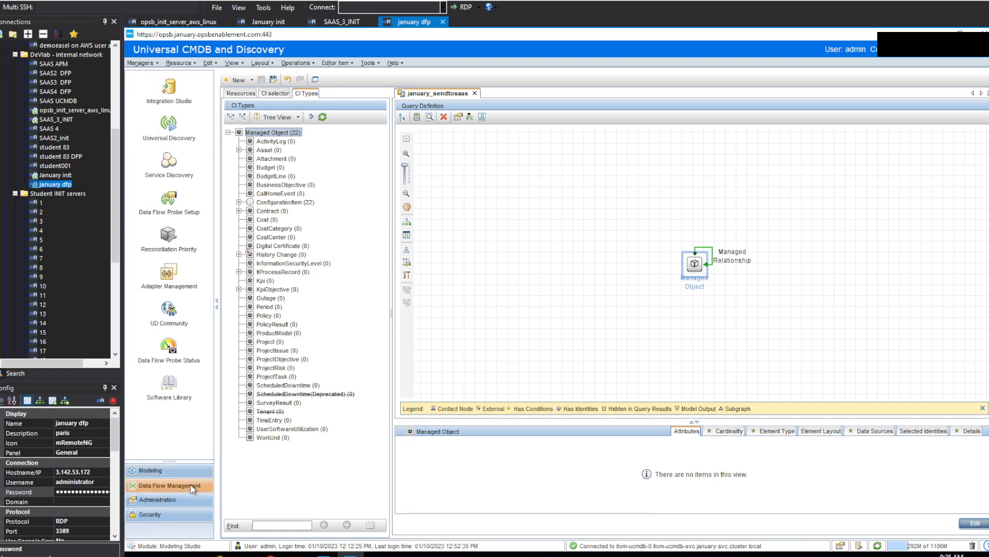
left_click(182, 85)
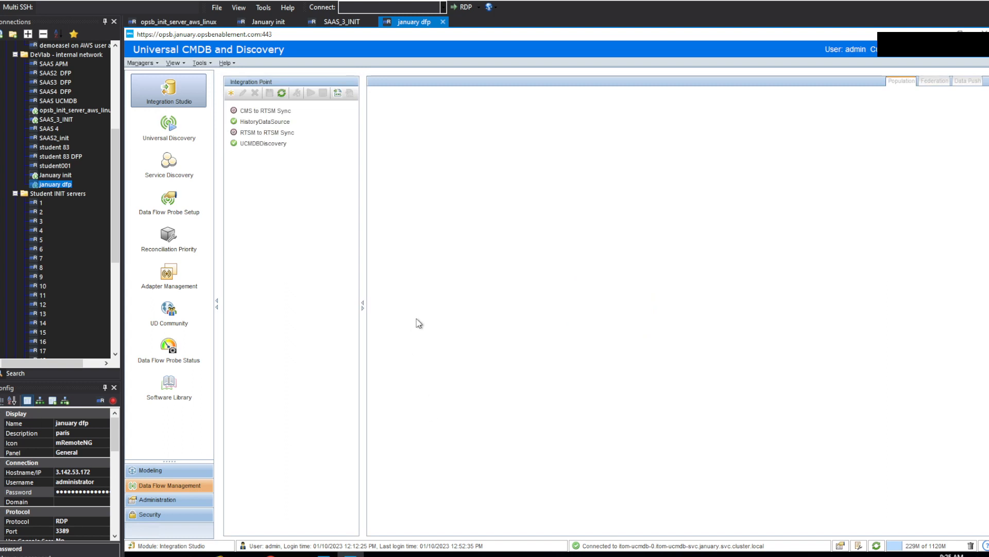
left_click(231, 92)
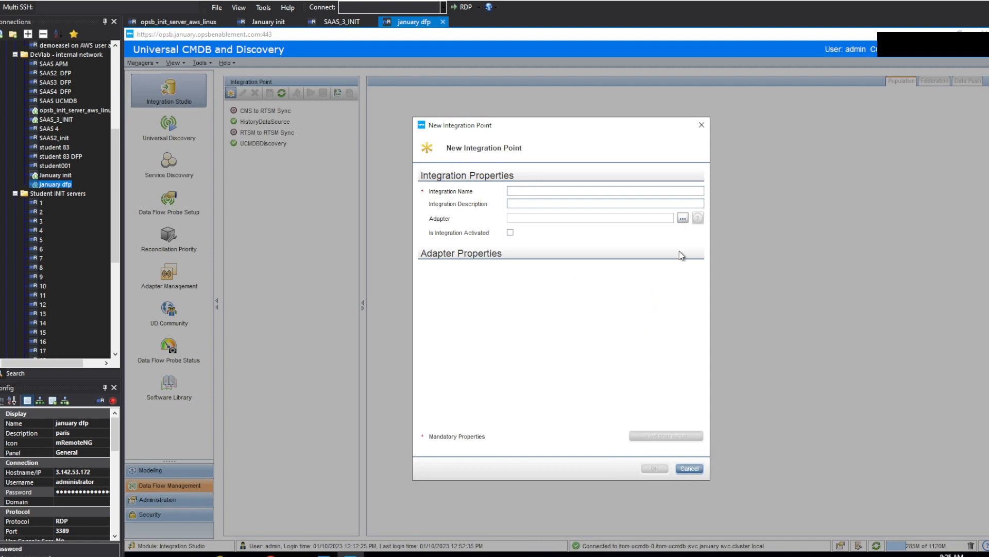
type("CI sync with SAAS")
Step: Choose the UCMDB 10.x and later adapter for the new integration point
left_click(683, 218)
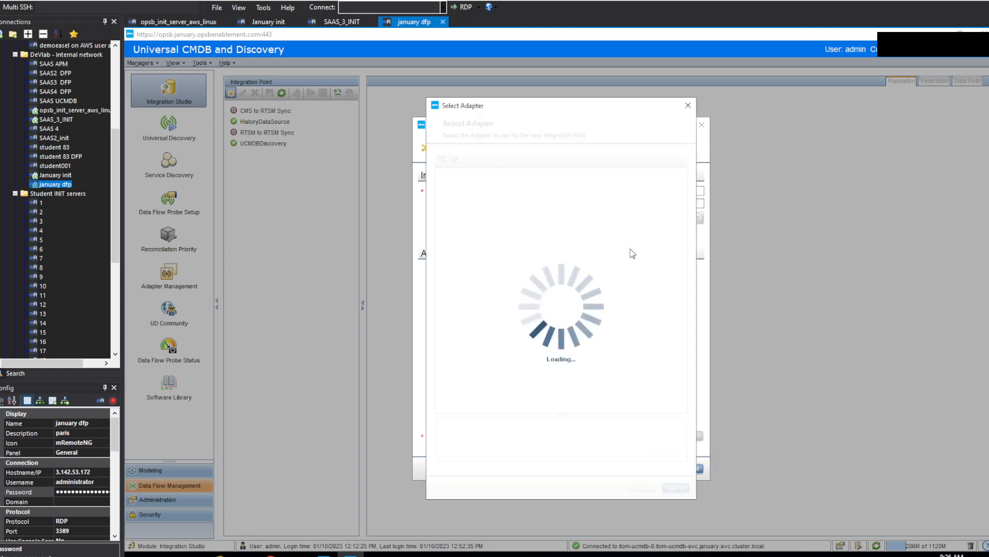
scroll(551, 340, "down", 1)
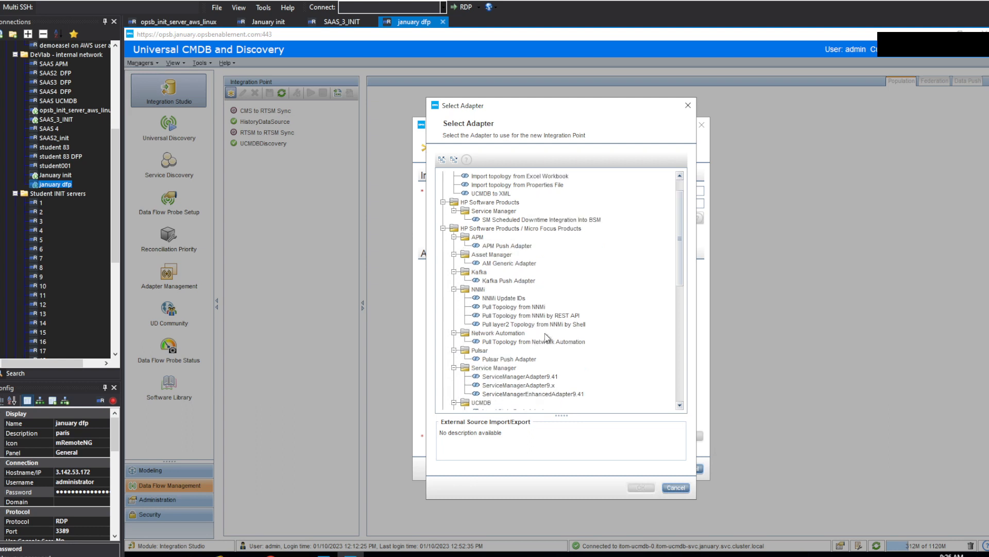
scroll(553, 364, "down", 4)
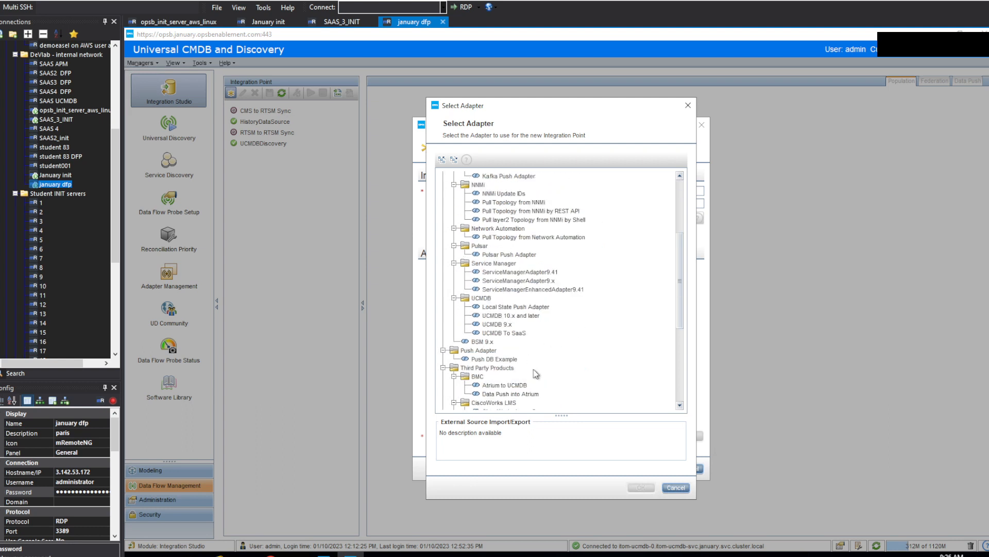
double_click(517, 316)
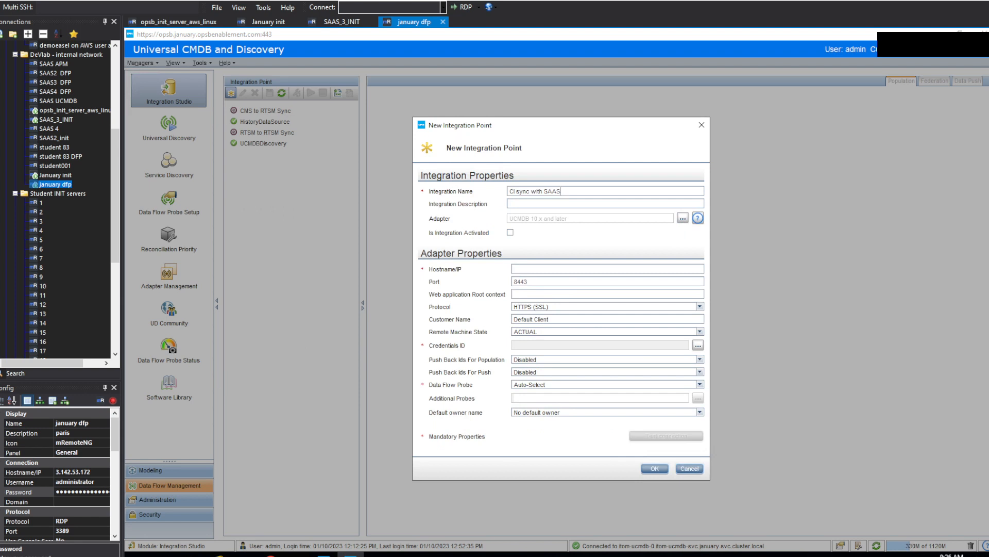
Step: Set the adapter's hostname to opsb.saas3.opsbenablement.com and its port to 443
left_click(563, 268)
type("opsb.saas3.opsbenablement.com")
left_click(514, 281)
key("Delete")
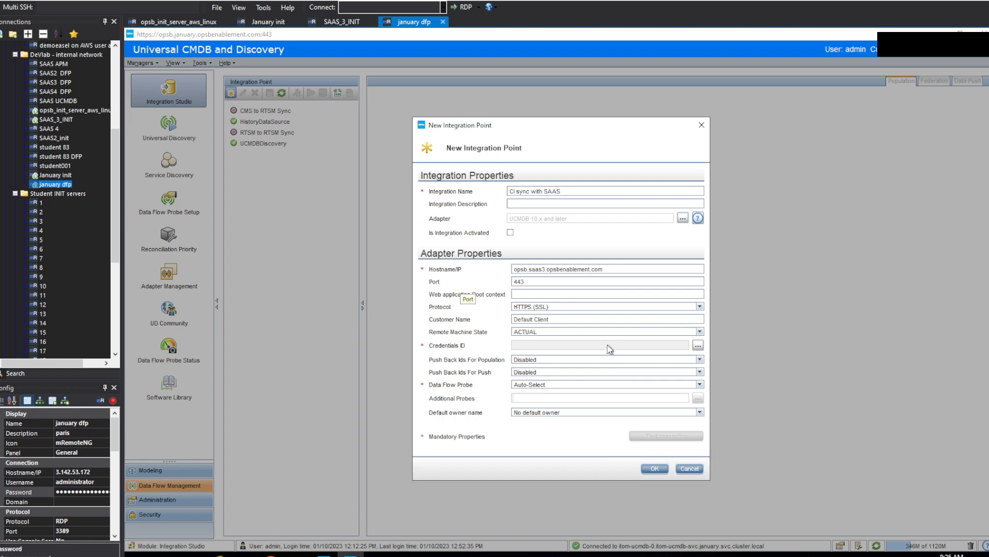
Step: Add Generic Protocol credentials for the integration with the user label SAAS UCMDB User and the username saasrtsm
mouse_move(297, 554)
left_click(697, 345)
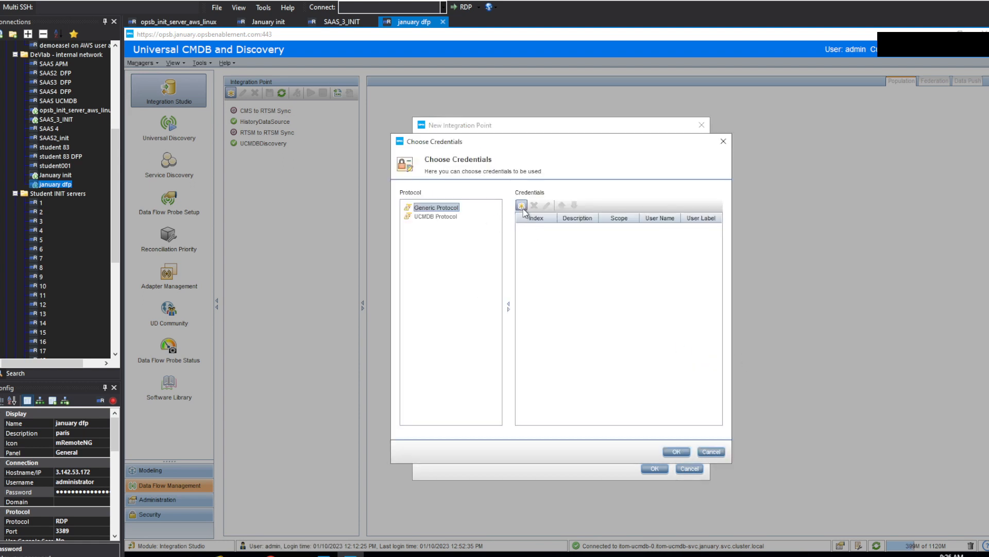
left_click(521, 205)
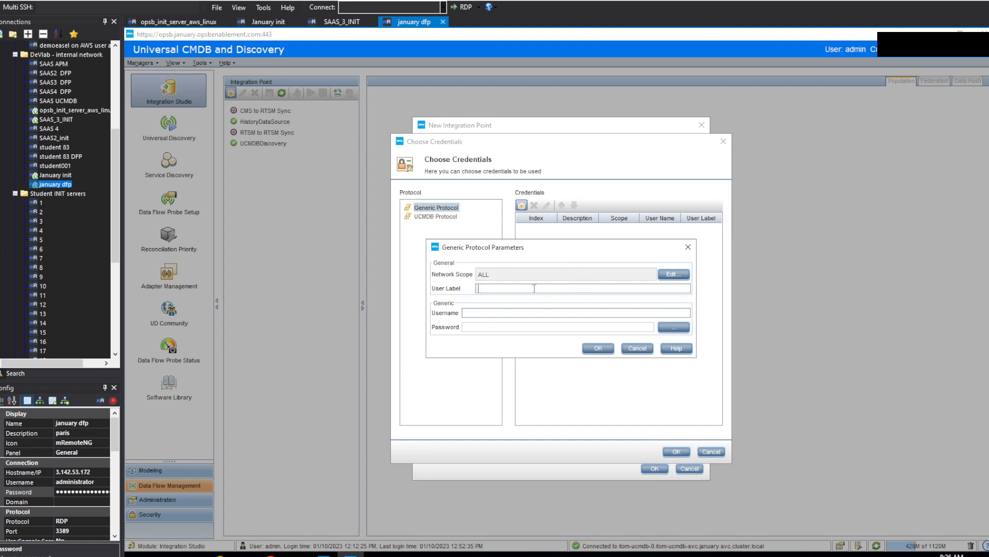
type("SAAS UCMDB User")
left_click(534, 314)
type("saasrtsm")
Step: Enter and confirm the account password, save the credentials and assign them to the integration point
left_click(673, 328)
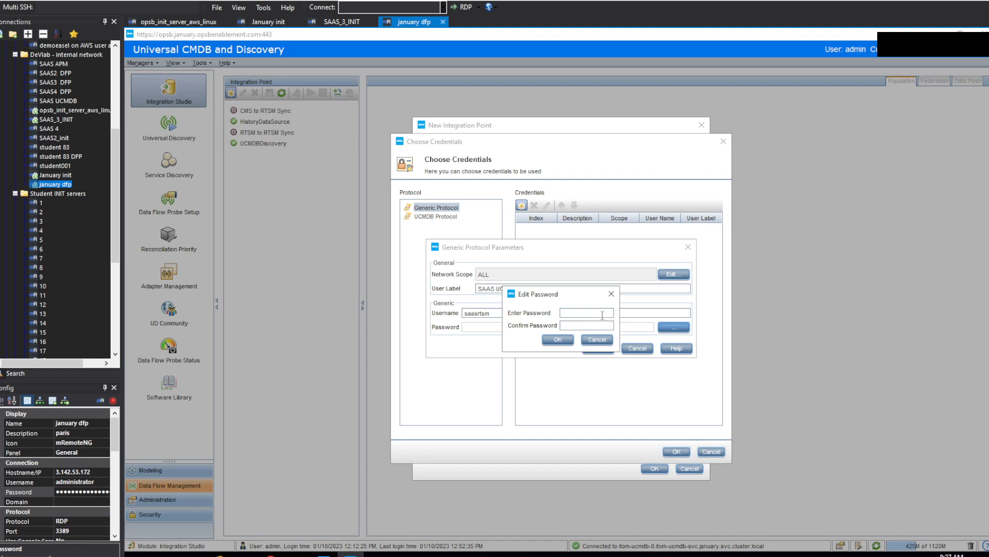
key("ctrl+v")
left_click(569, 327)
key("ctrl+v")
left_click(566, 341)
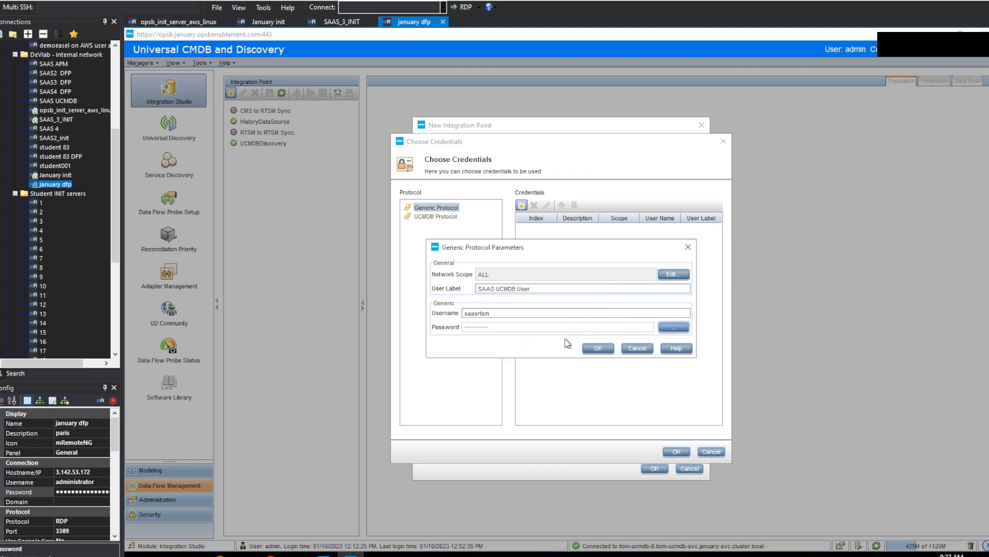
left_click(598, 347)
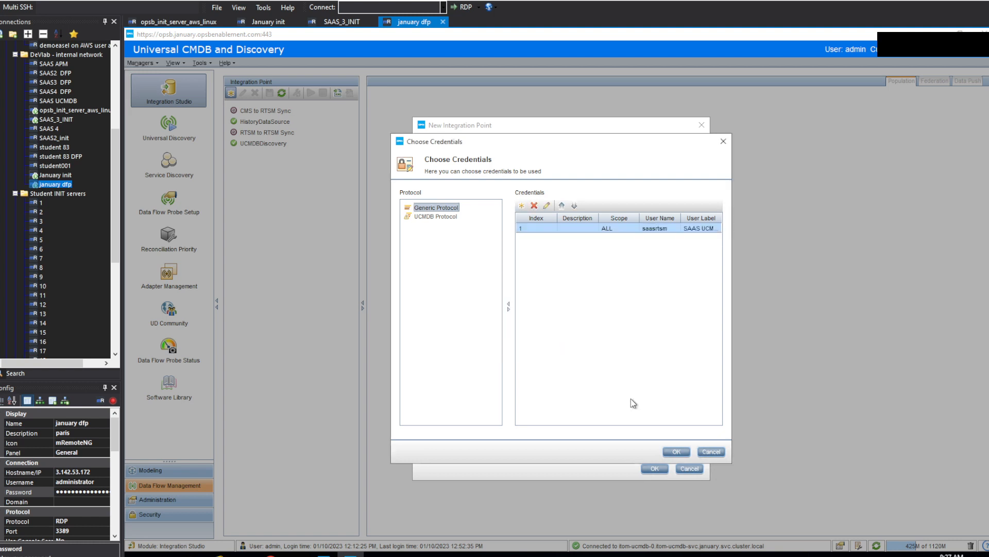
left_click(676, 452)
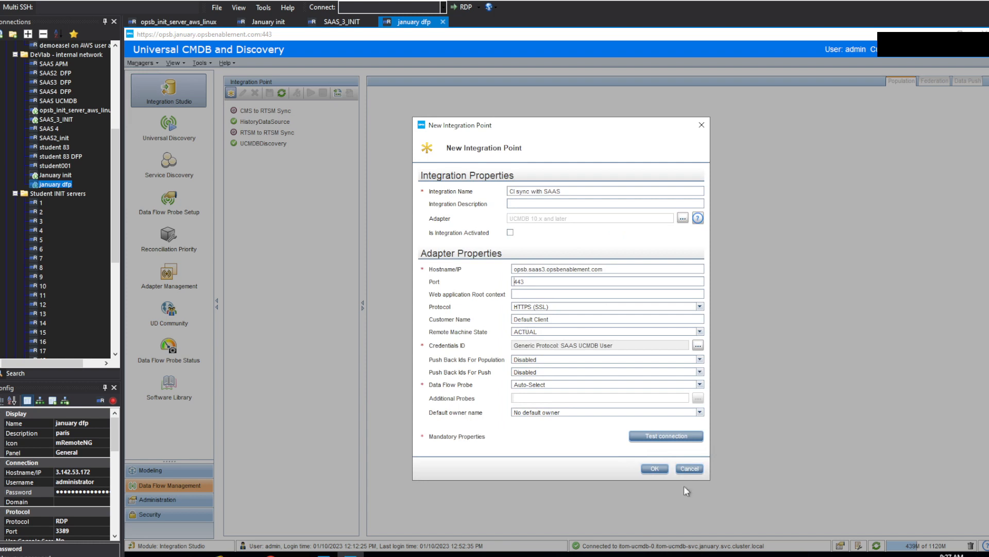
Step: Test the integration point's connection, capture a screenshot of the result dialog and close the dialog
left_click(656, 435)
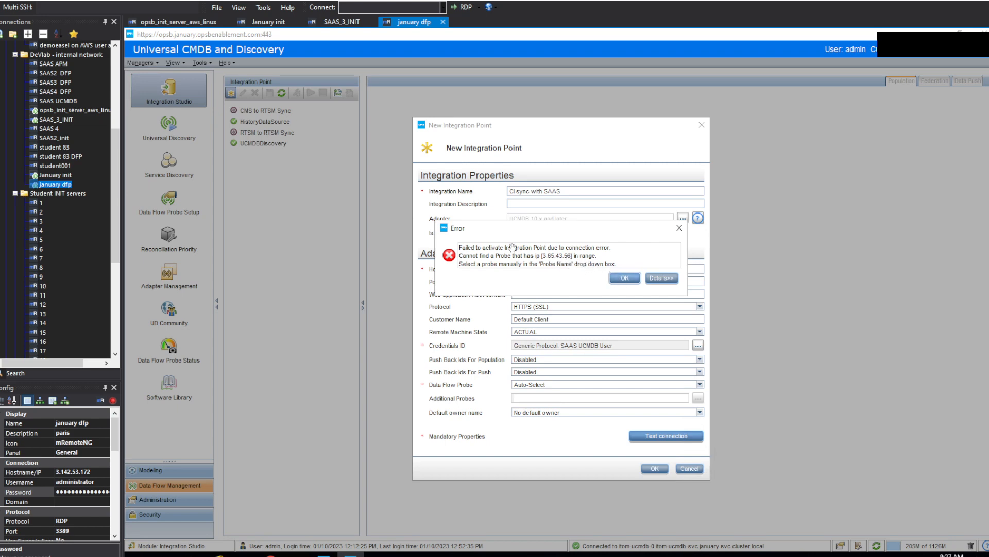
key("ctrl+Print")
left_click_drag(432, 222, 681, 292)
left_click(623, 278)
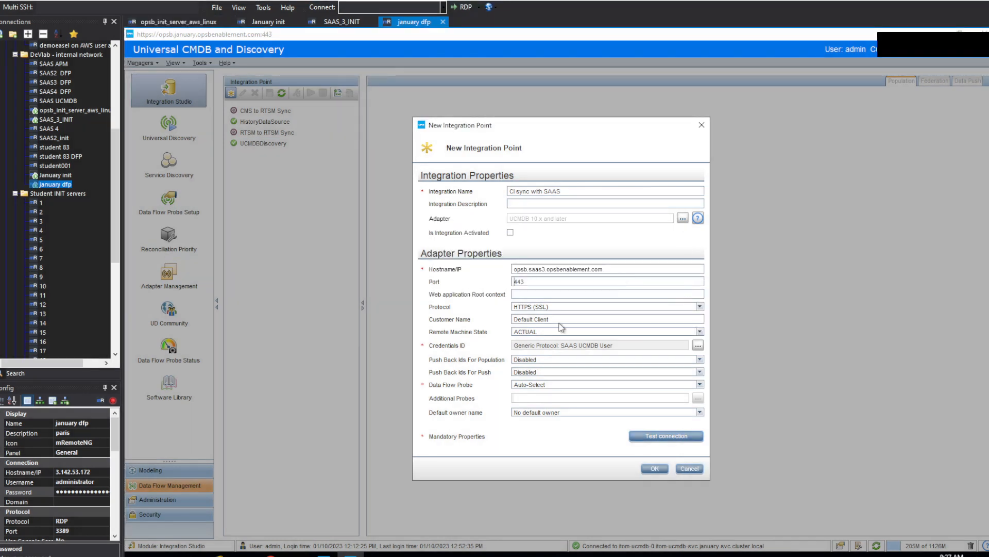
Step: Switch to Windows PowerShell, ping opsb.saas3.opsbenablement.com again and interrupt the ping
key("alt+Tab")
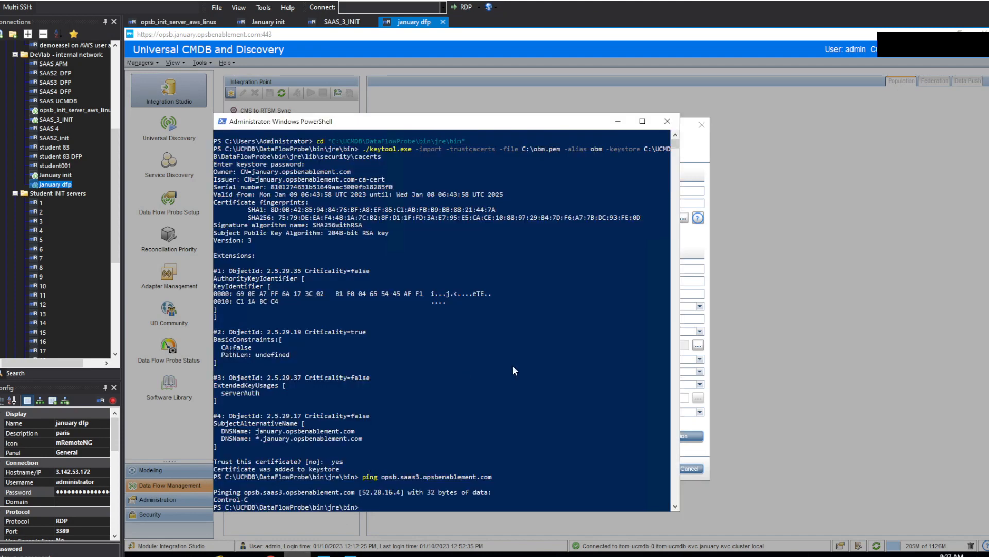
left_click(517, 408)
key("Escape")
key("Up")
key("Return")
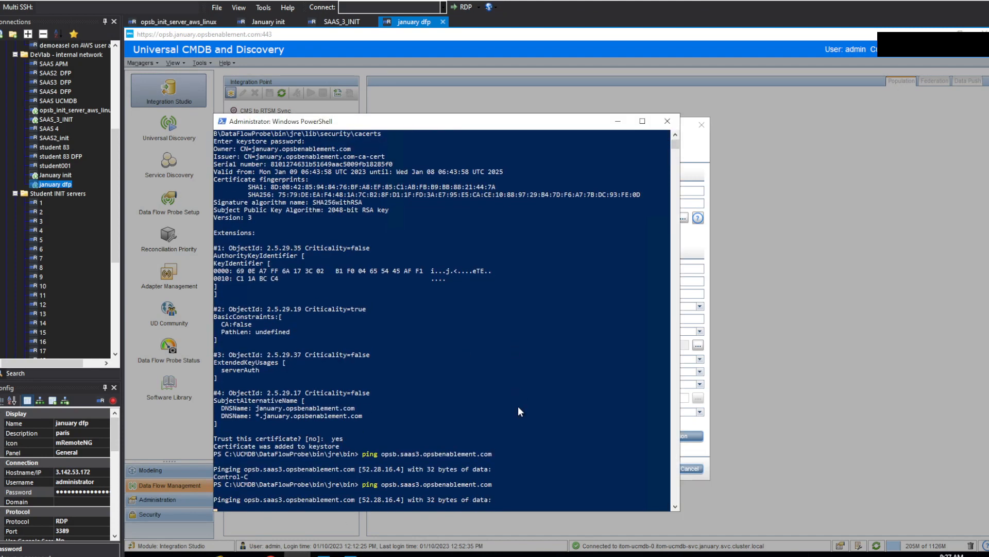
key("ctrl+c")
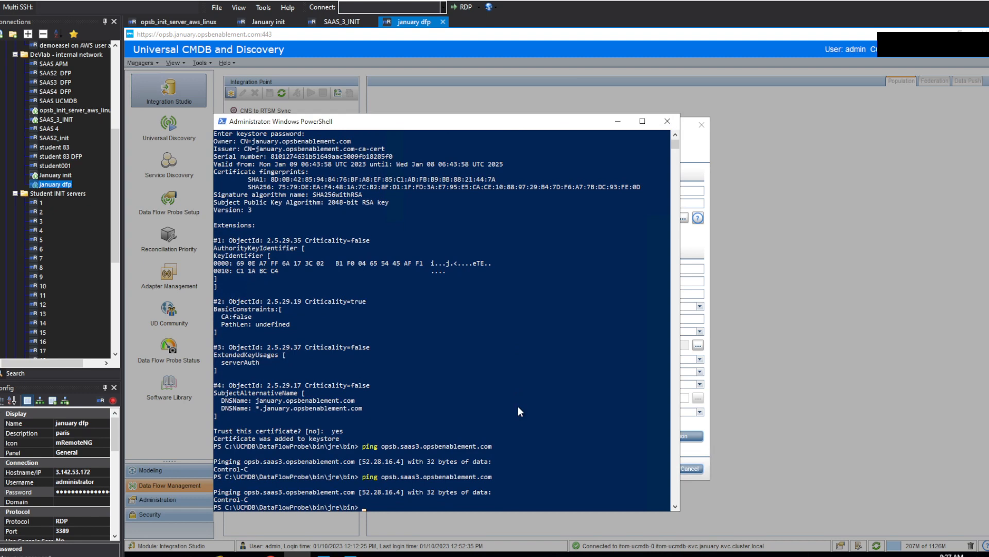
Step: Resolve opsb.saas3.opsbenablement.com with nslookup in PowerShell and copy the returned address 3.65.43.56
type("ns")
left_click_drag(382, 445, 487, 445)
right_click(488, 446)
right_click(493, 416)
key("Return")
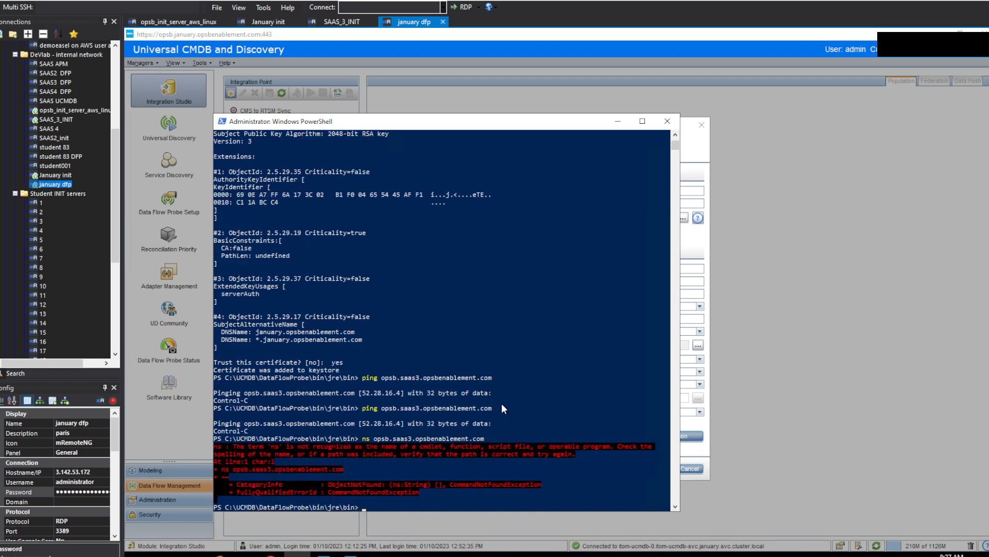
key("Up")
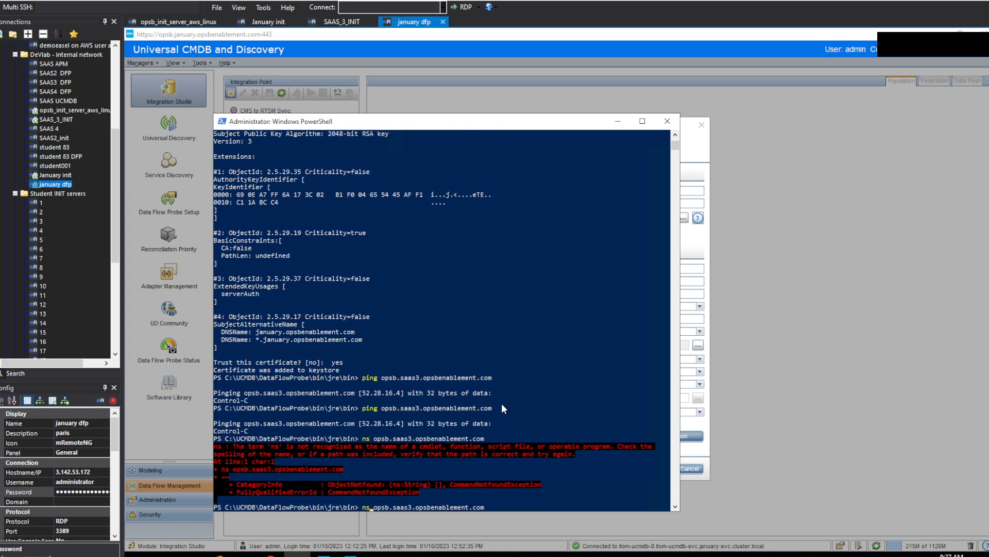
type("lookup")
key("Return")
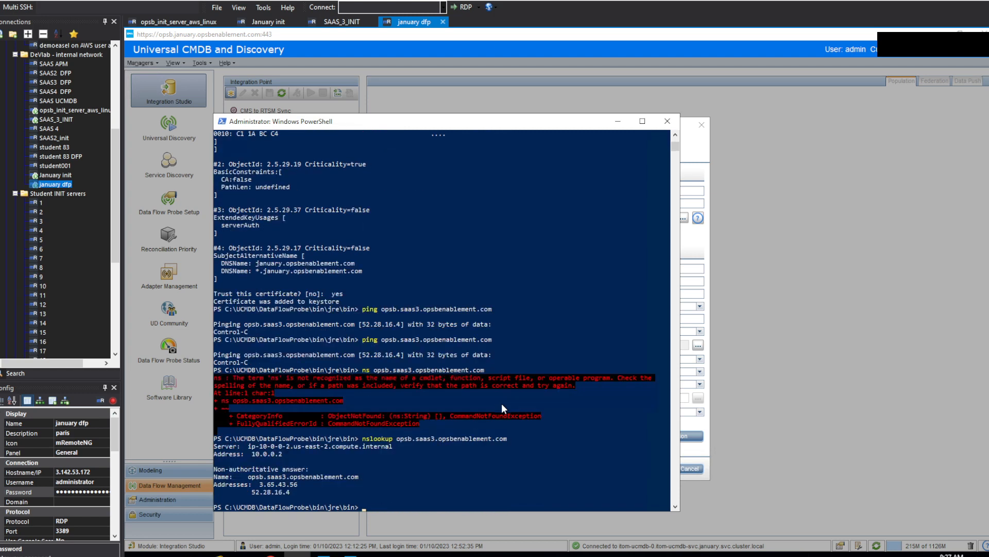
left_click(262, 484)
left_click_drag(291, 484, 296, 483)
right_click(295, 484)
Step: Return to the UCMDB window and save the new CI sync with SAAS integration point
left_click(689, 422)
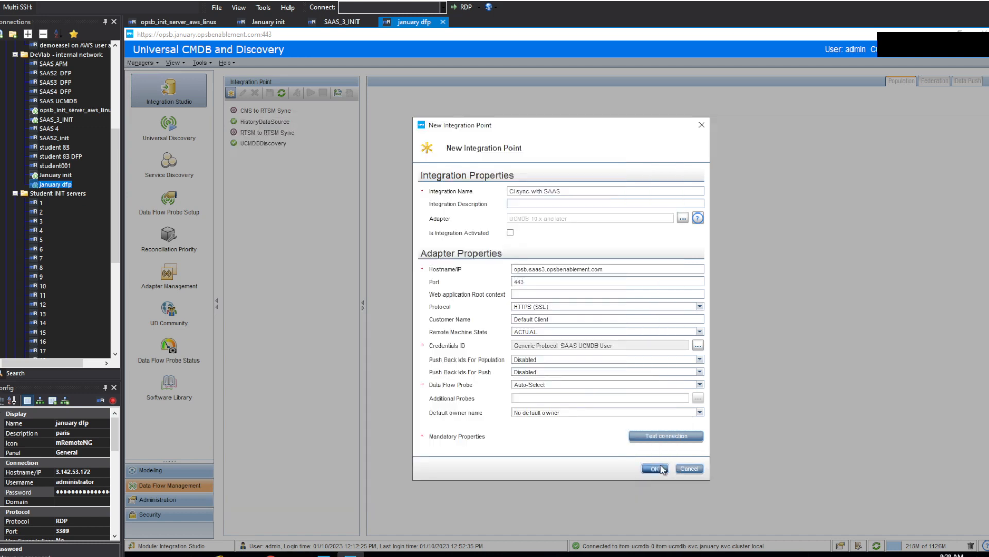
left_click(654, 469)
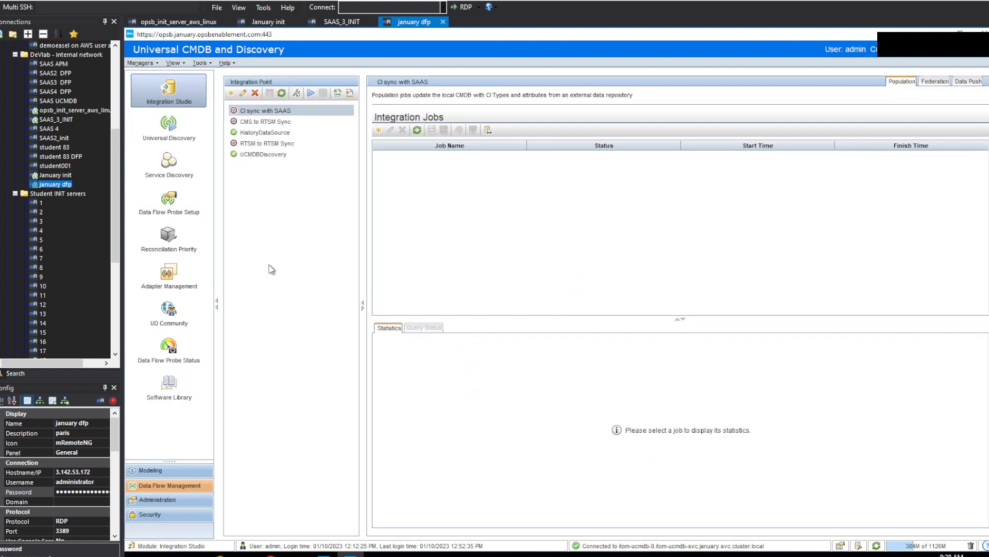
Step: Add the IPv4 CIDR range 3.65.43.56/32 of type Data Center to the data flow probe in Data Flow Probe Setup
left_click(169, 273)
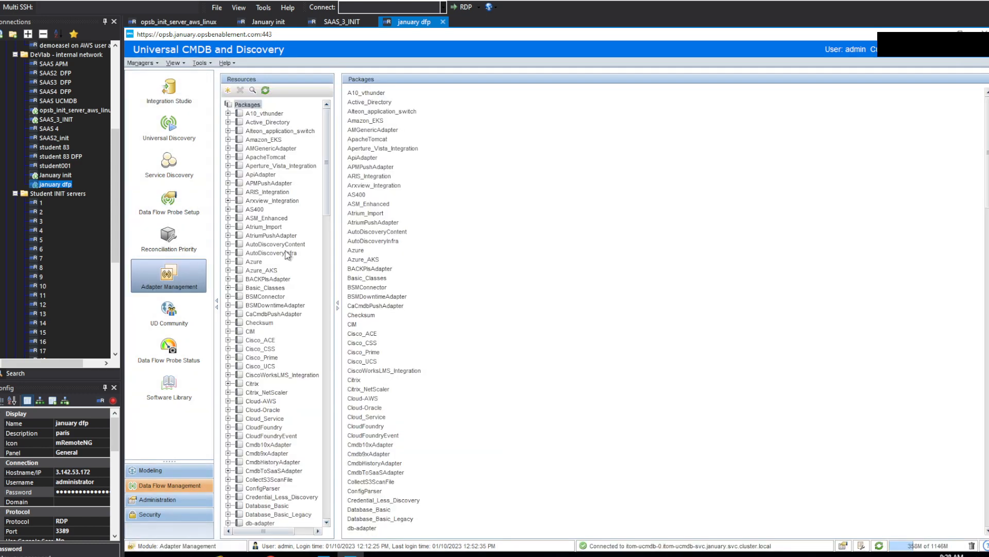
left_click_drag(327, 162, 335, 355)
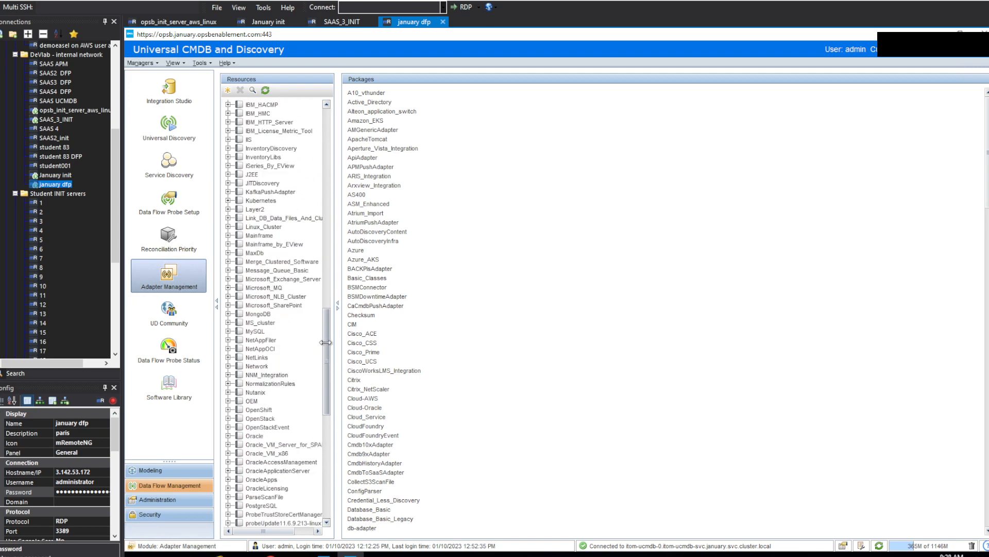
left_click(188, 202)
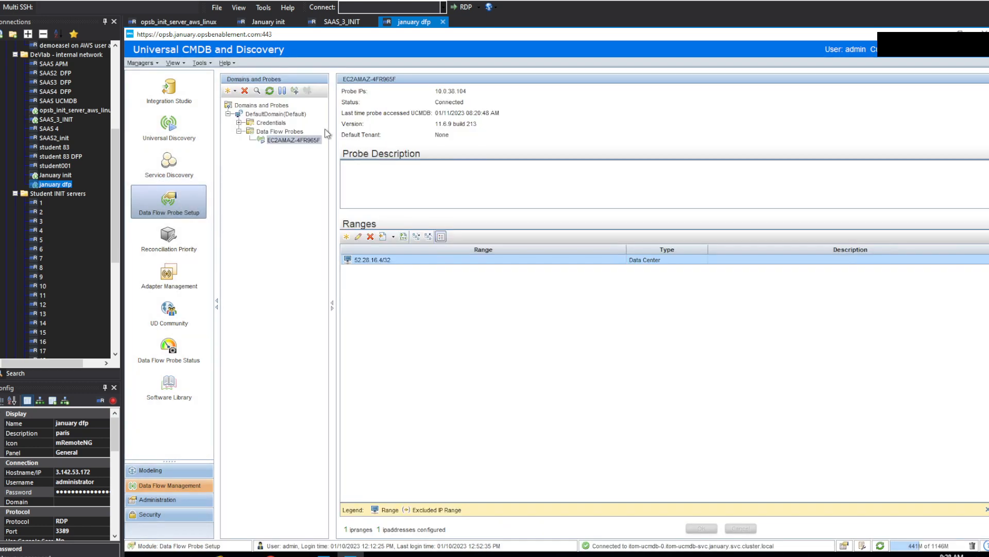
left_click(347, 237)
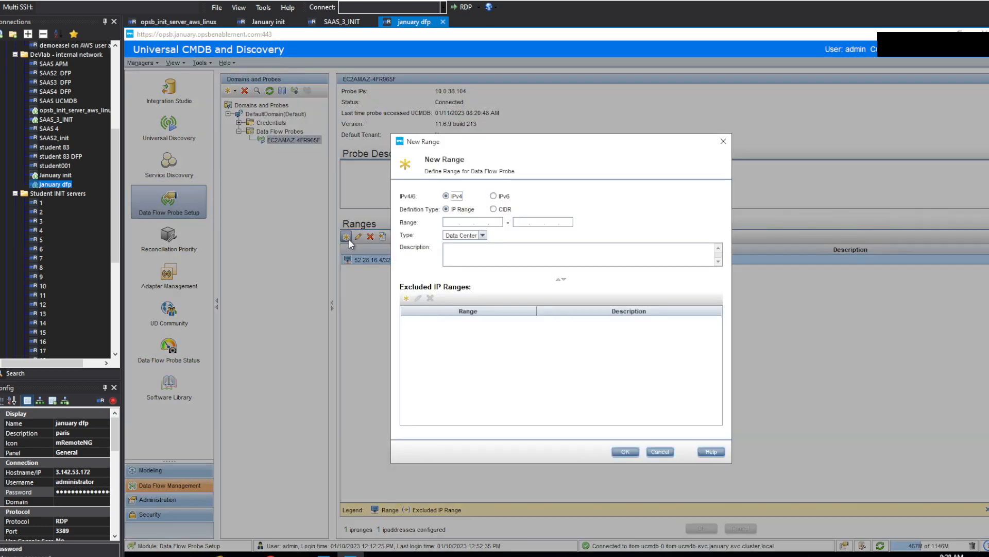
left_click(493, 209)
left_click(450, 224)
type("3.65.43.56")
left_click(525, 222)
left_click_drag(525, 269, 525, 232)
left_click(516, 233)
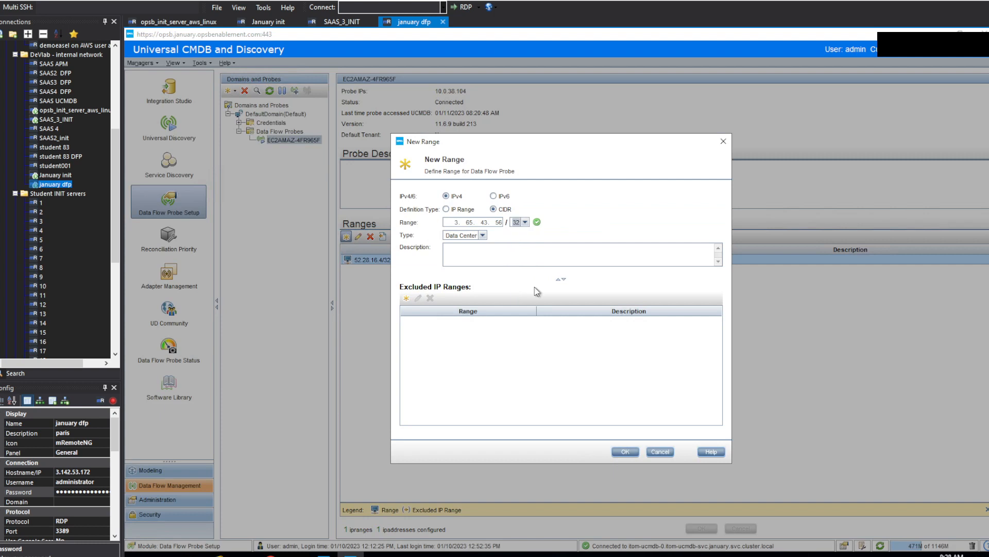
left_click(626, 450)
Step: Apply the probe's range changes, opting out of further probe range warnings and choosing to continue
left_click(709, 527)
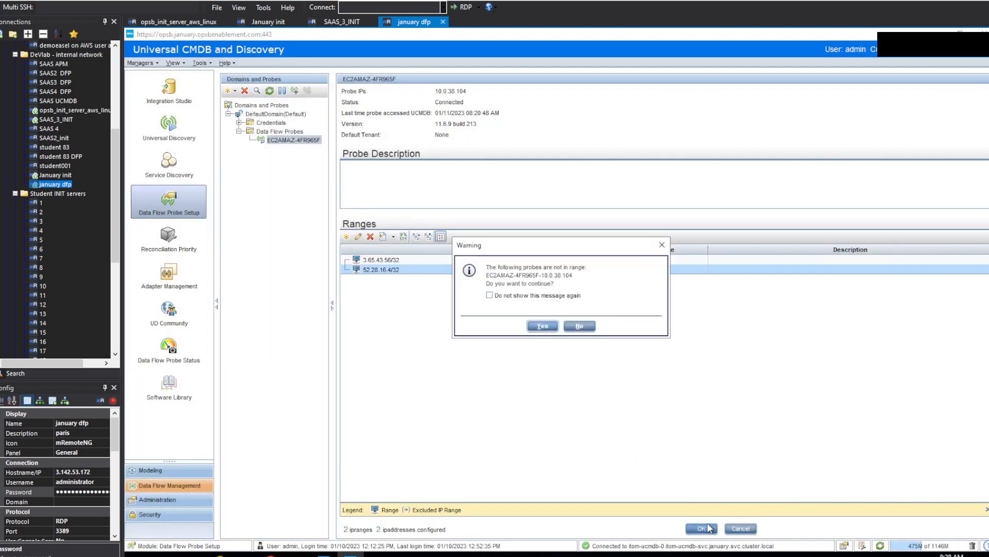
left_click(521, 296)
left_click(542, 326)
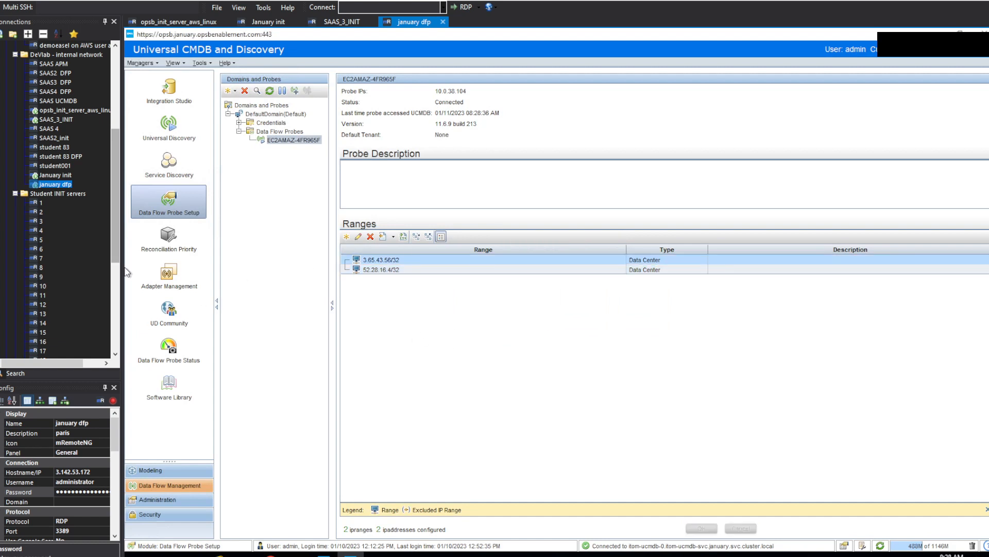
Step: Open the CI sync with SAAS integration point for editing in Integration Studio, test its connection and dismiss the result dialog
left_click(169, 92)
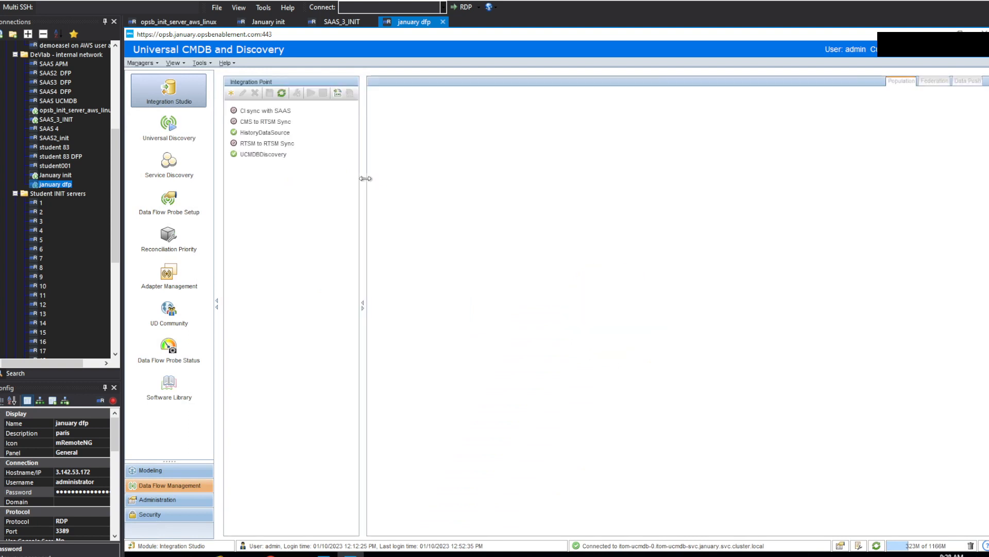
left_click(266, 111)
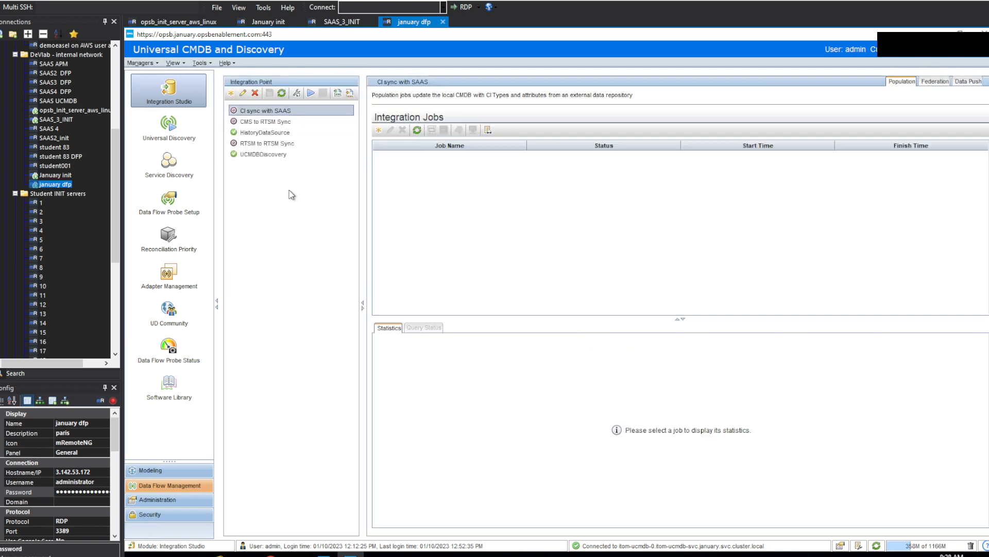
left_click(242, 93)
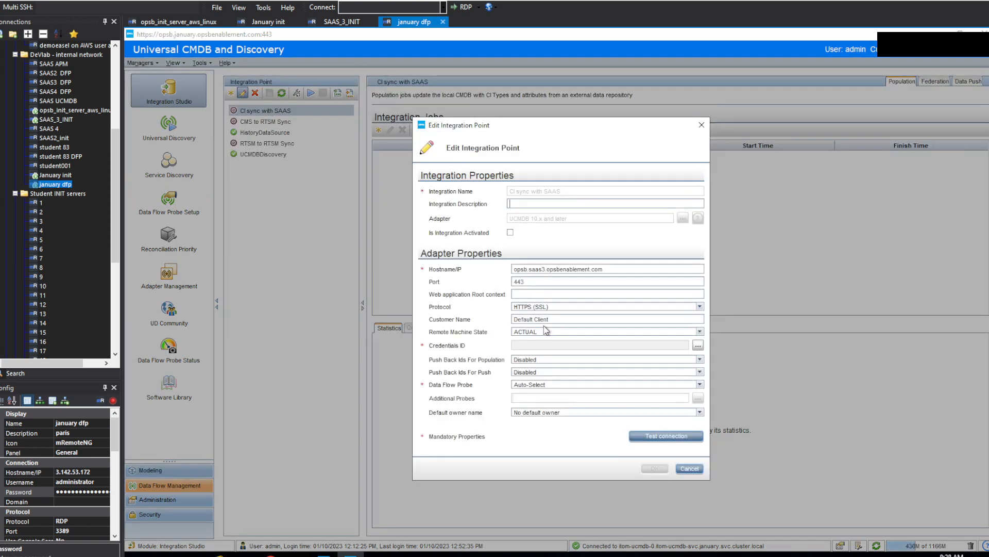
left_click(666, 436)
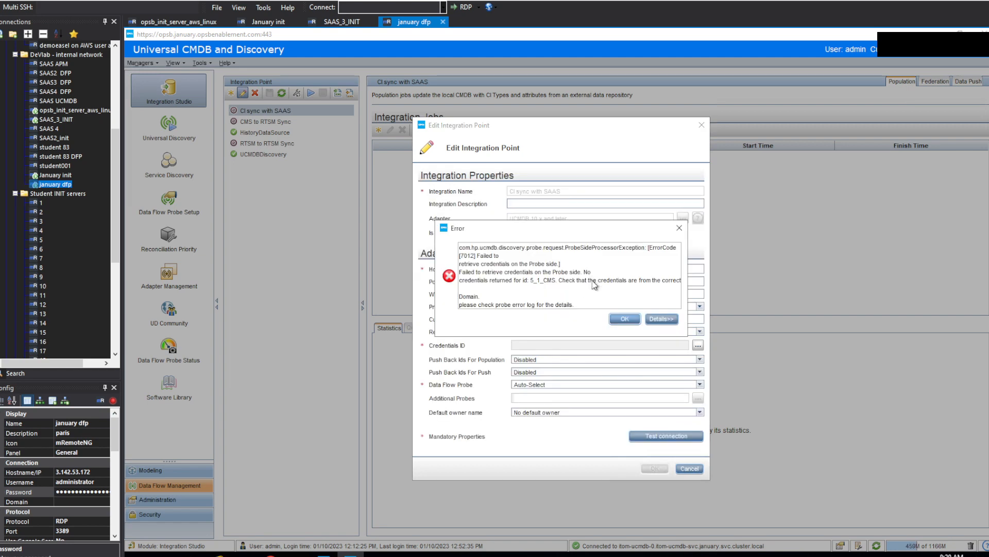
left_click(623, 318)
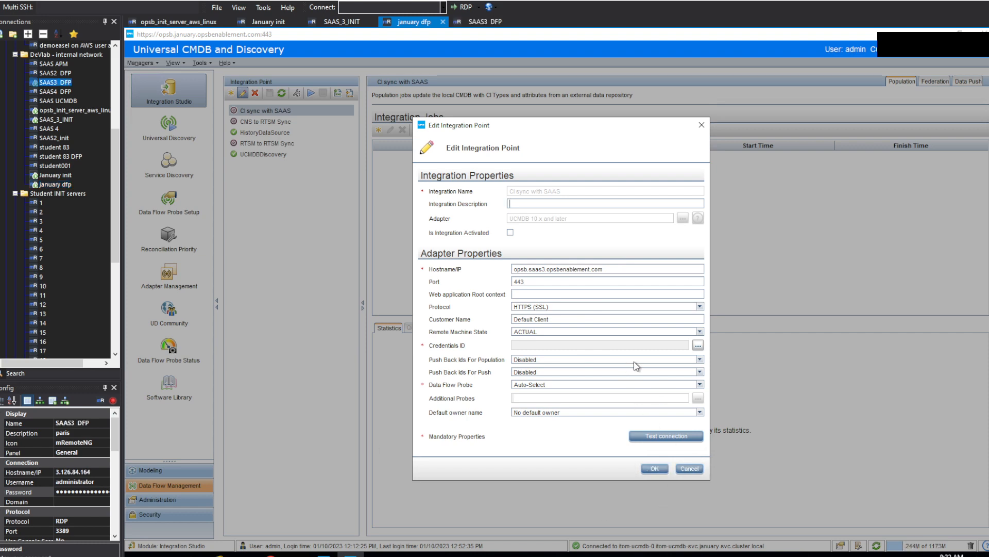
Step: Enable Push Back Ids for both population and push, and test the integration point's connection again
left_click(635, 361)
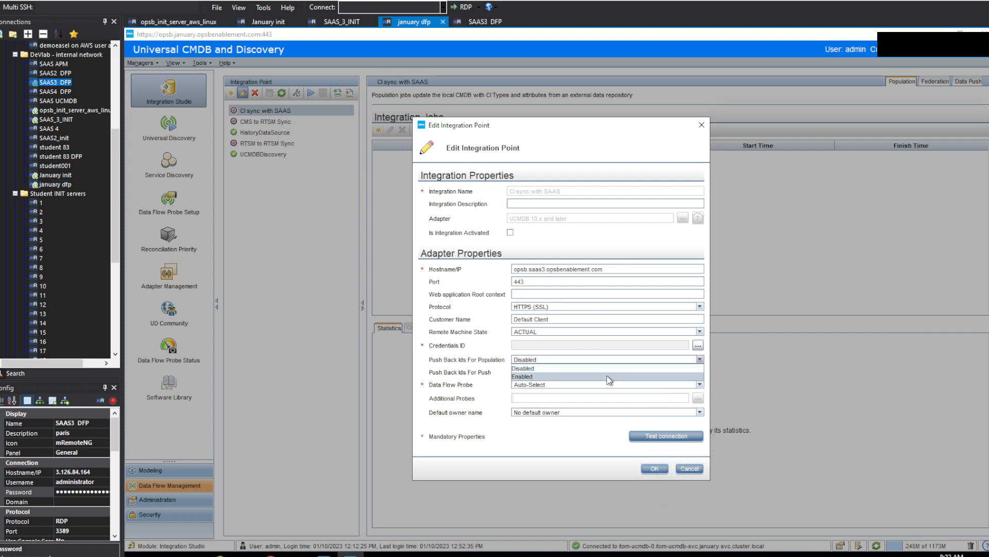
left_click(595, 378)
left_click(622, 372)
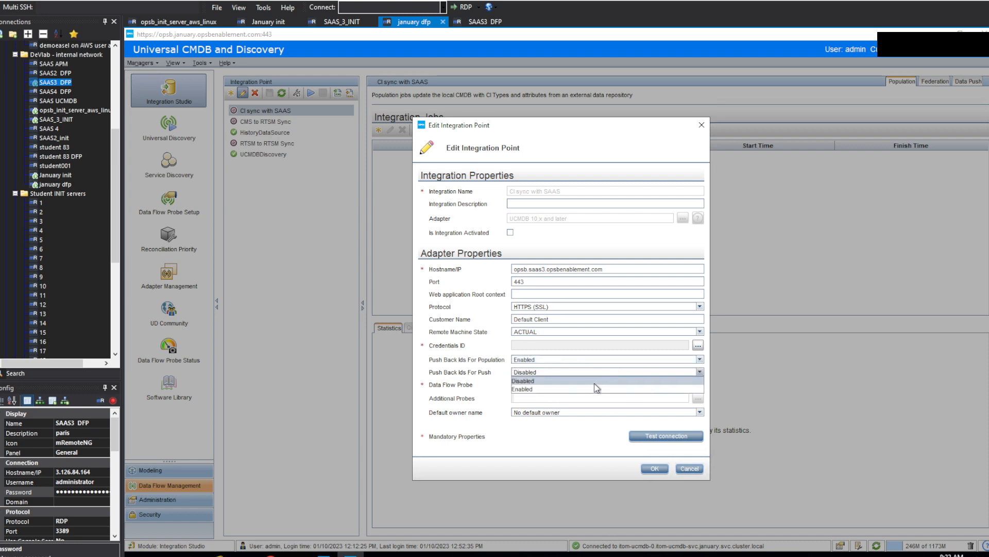
left_click(593, 390)
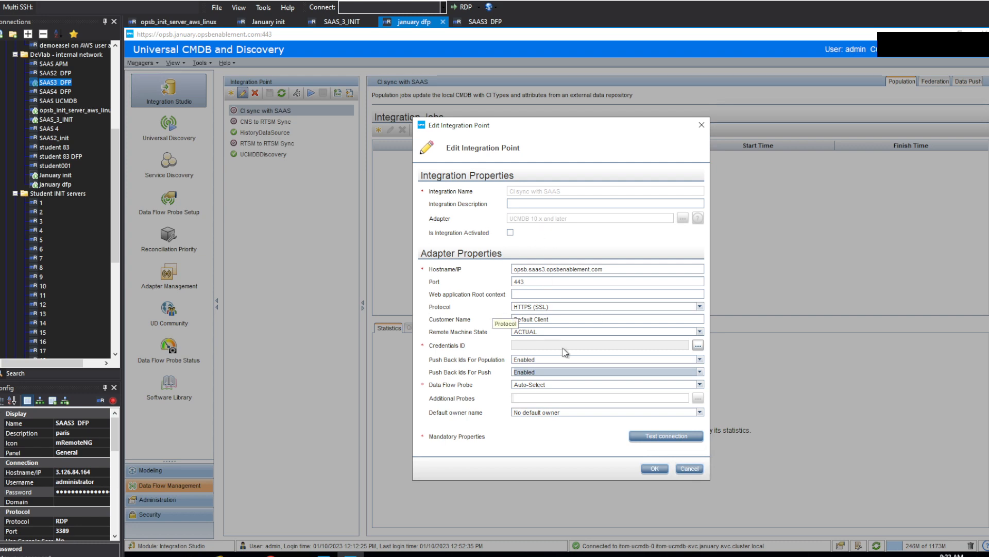
left_click(660, 434)
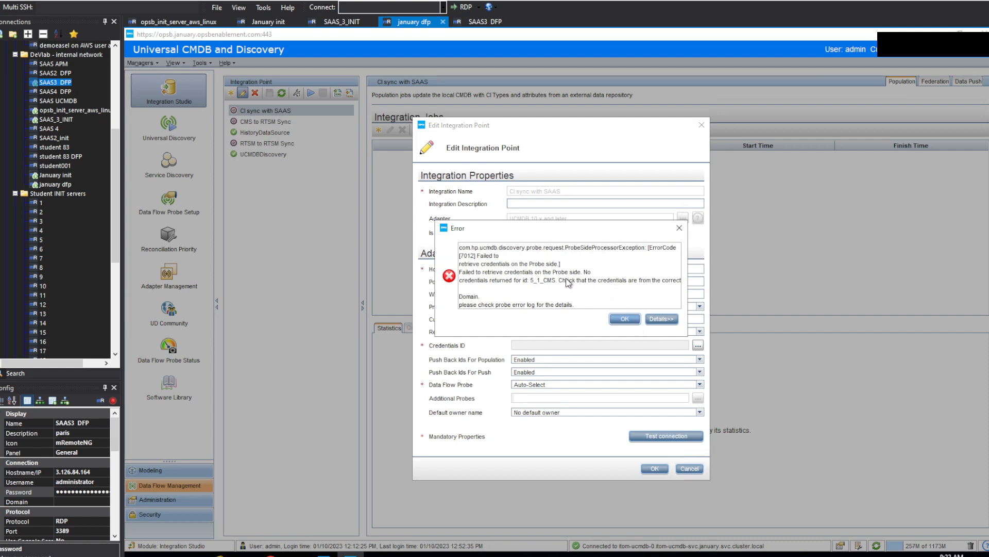
left_click(626, 319)
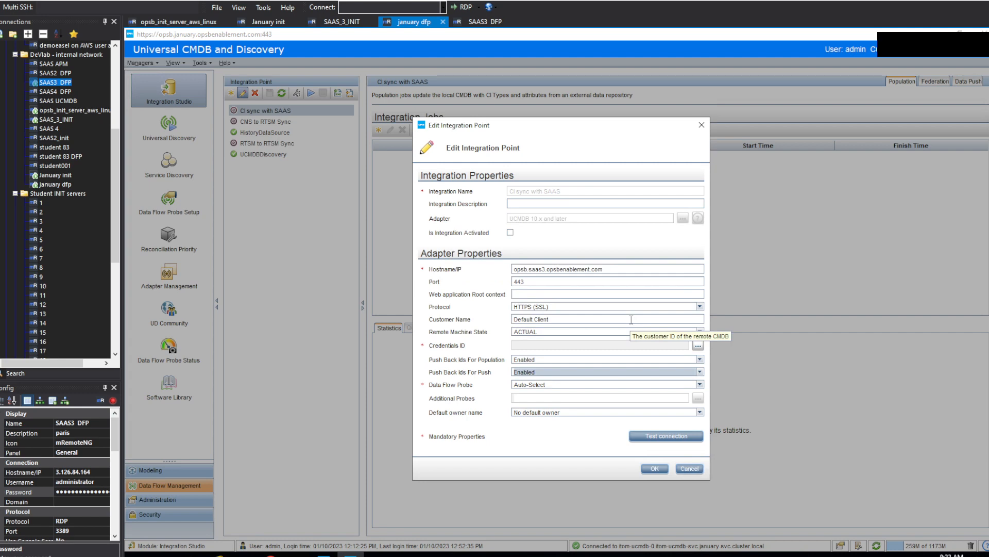
Step: Create Generic Protocol credentials for the integration point with the user label rtsm to SAAS and the username saasrtsm
left_click(698, 346)
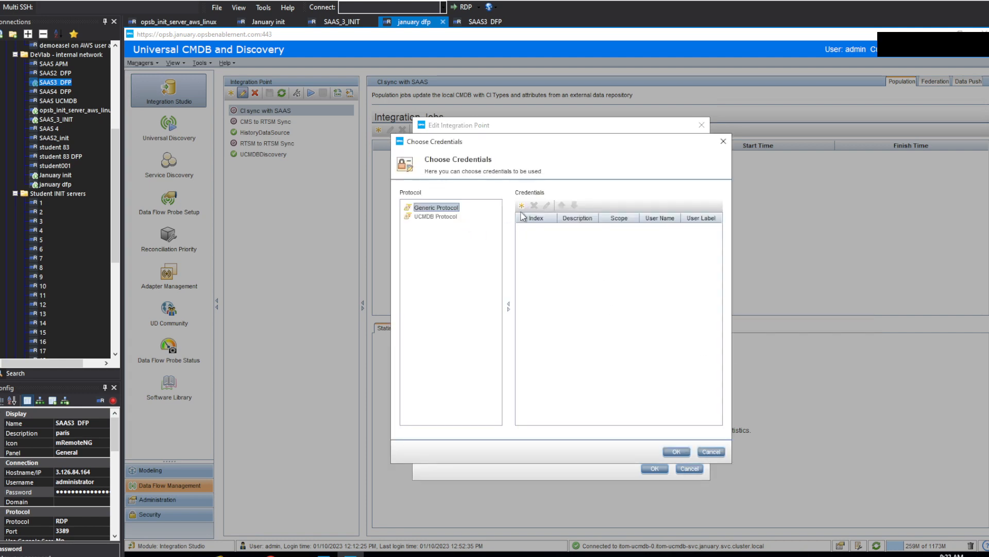
left_click(521, 206)
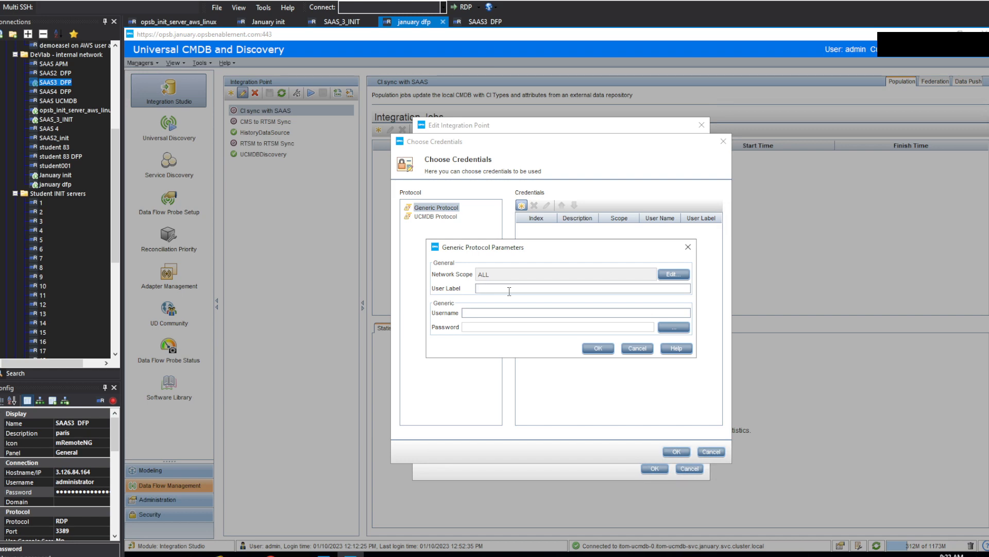
type("Generi")
key("BackSpace")
key("BackSpace")
key("BackSpace")
key("BackSpace")
key("BackSpace")
key("BackSpace")
type("rtsm to SAA")
left_click(501, 313)
type("saasrtsm")
Step: Enter and confirm the account password, save the new credentials and assign them to the integration point
left_click(676, 329)
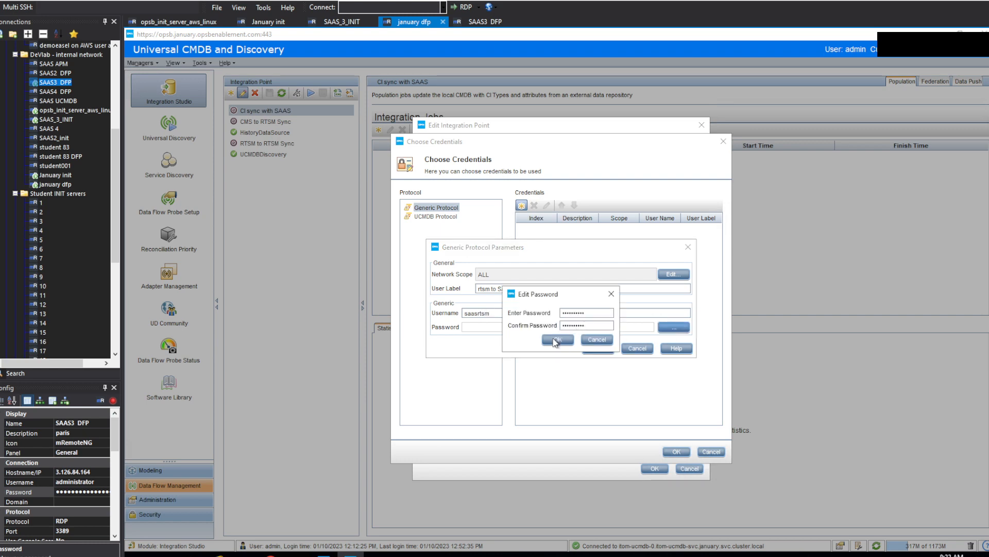
left_click(558, 339)
left_click(597, 348)
left_click(675, 451)
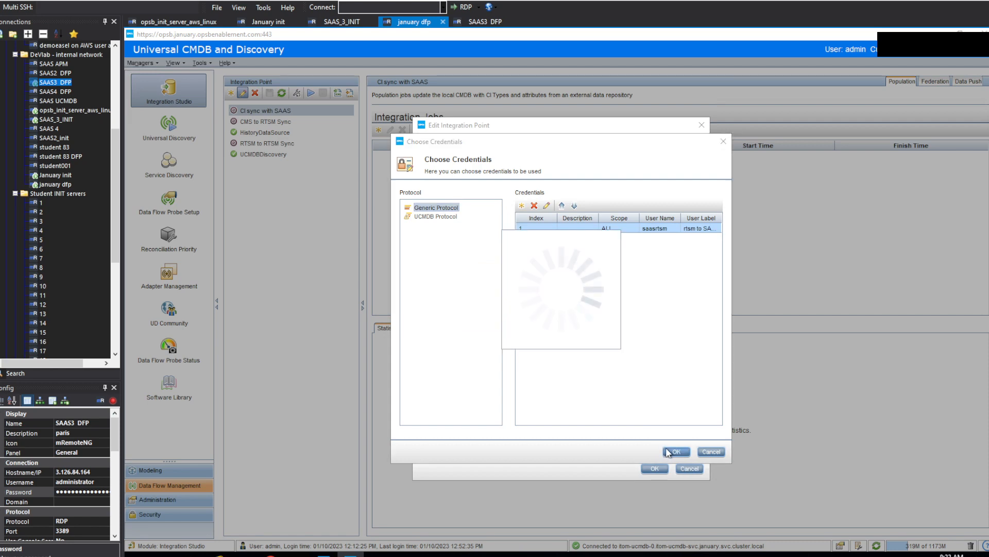
Step: Test the connection with the new credentials and save the edited integration point
left_click(657, 434)
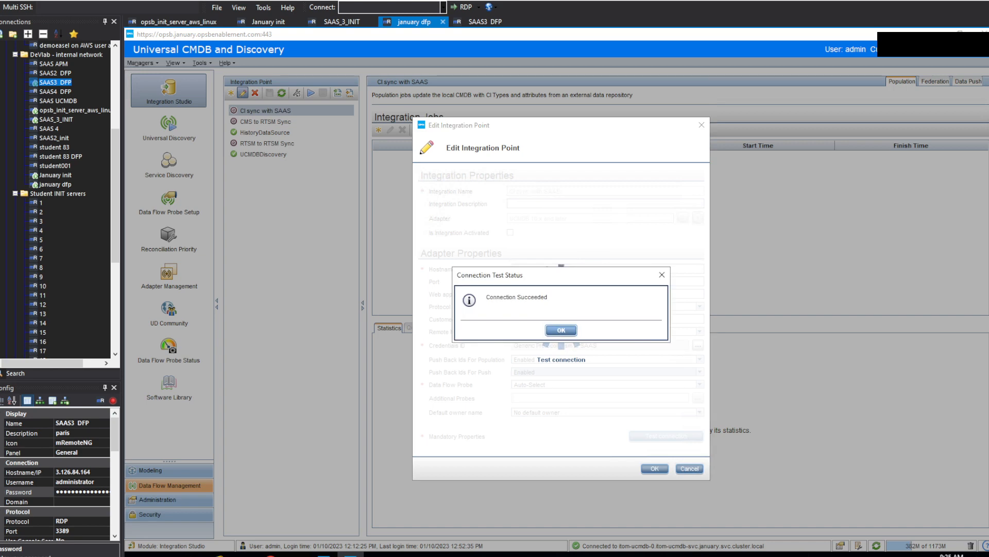
left_click(563, 330)
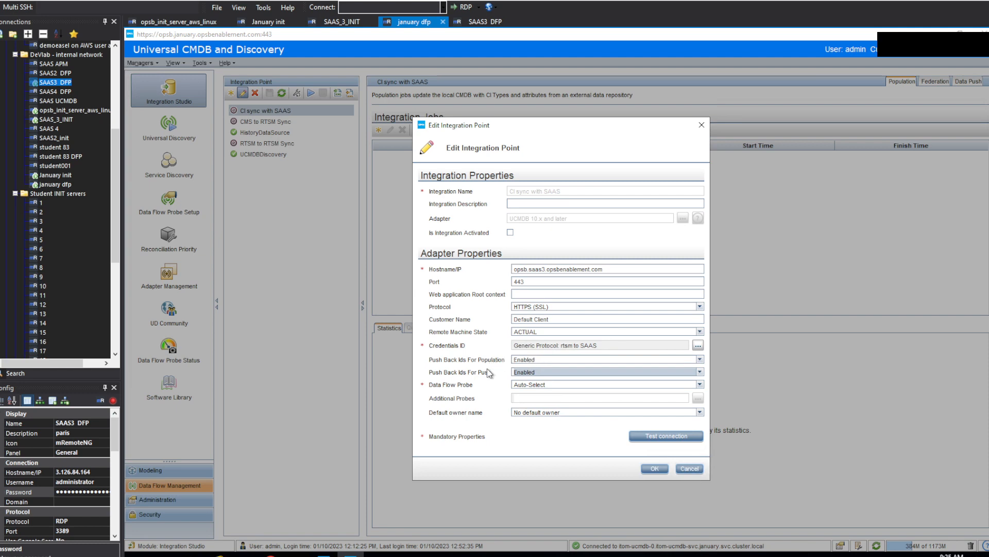
left_click(654, 468)
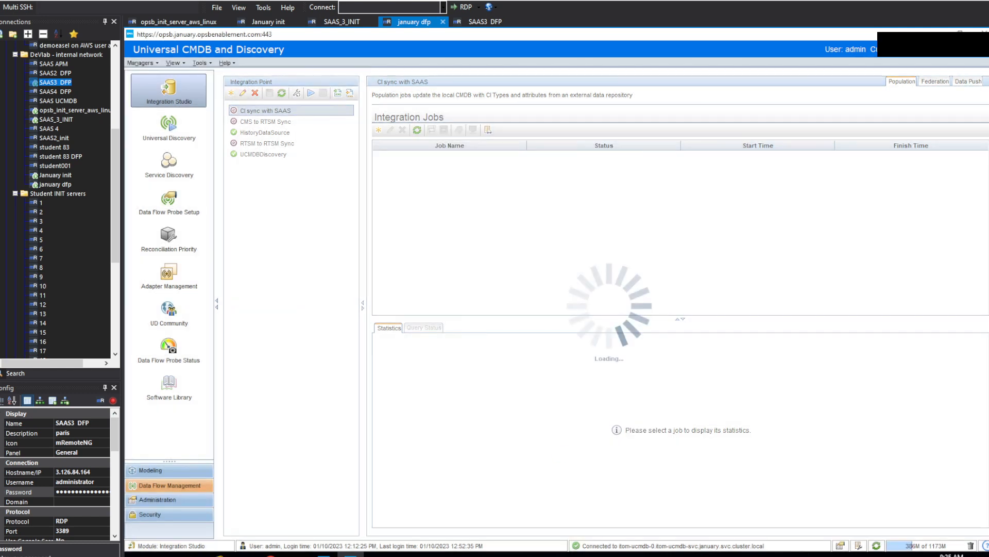
Step: Activate the CI sync with SAAS integration point
mouse_move(297, 554)
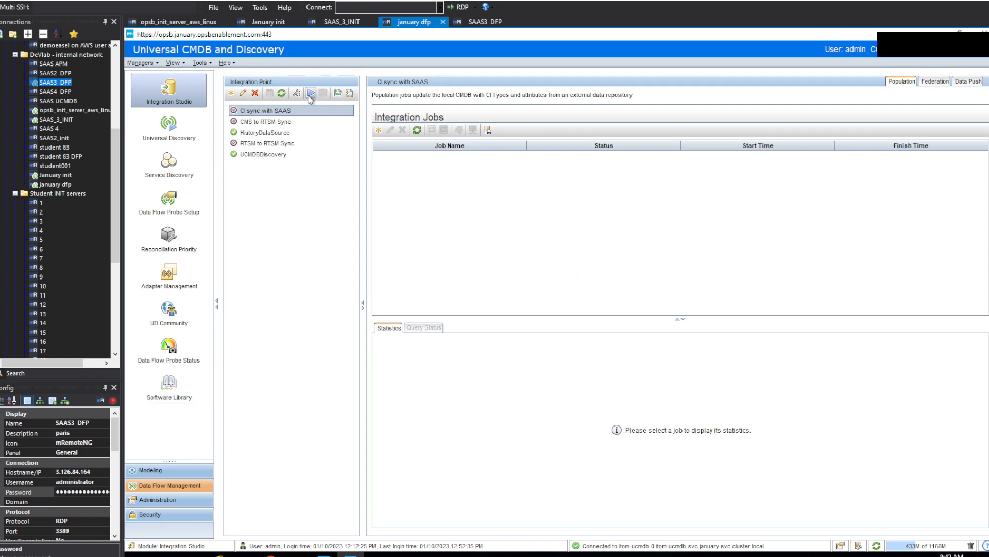
left_click(298, 93)
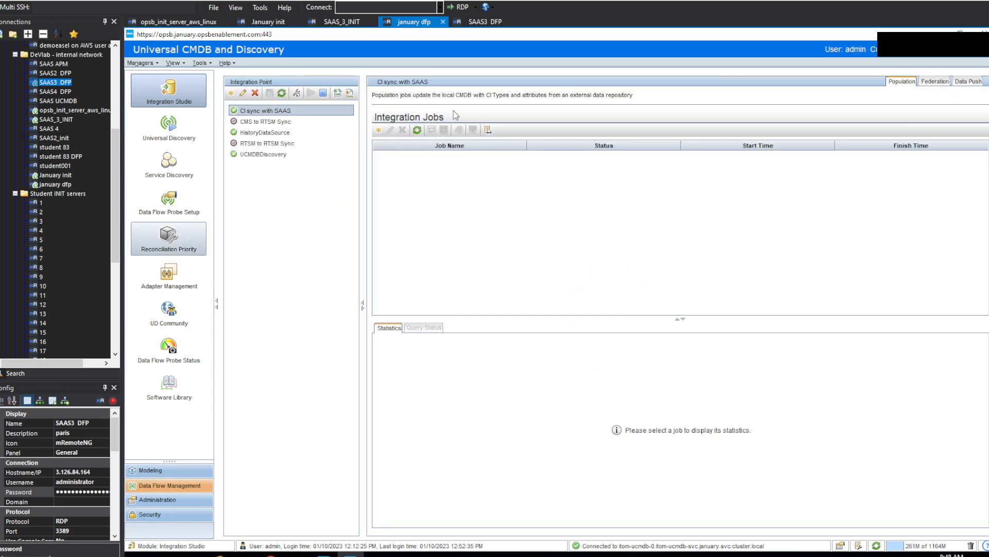
Step: Start a new data push job for CI sync with SAAS named "Send to CIs to SAAS every 15 minutes"
left_click(965, 82)
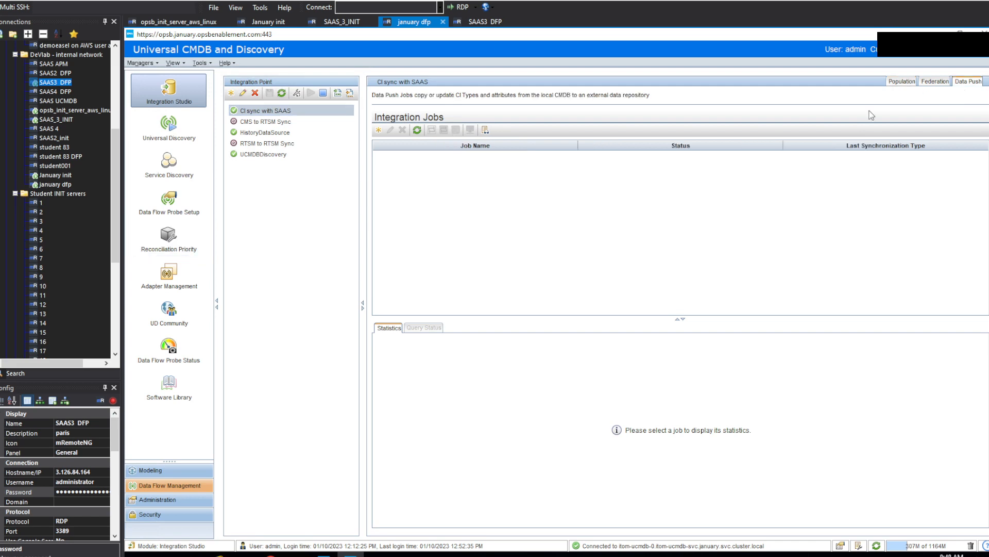
left_click(378, 130)
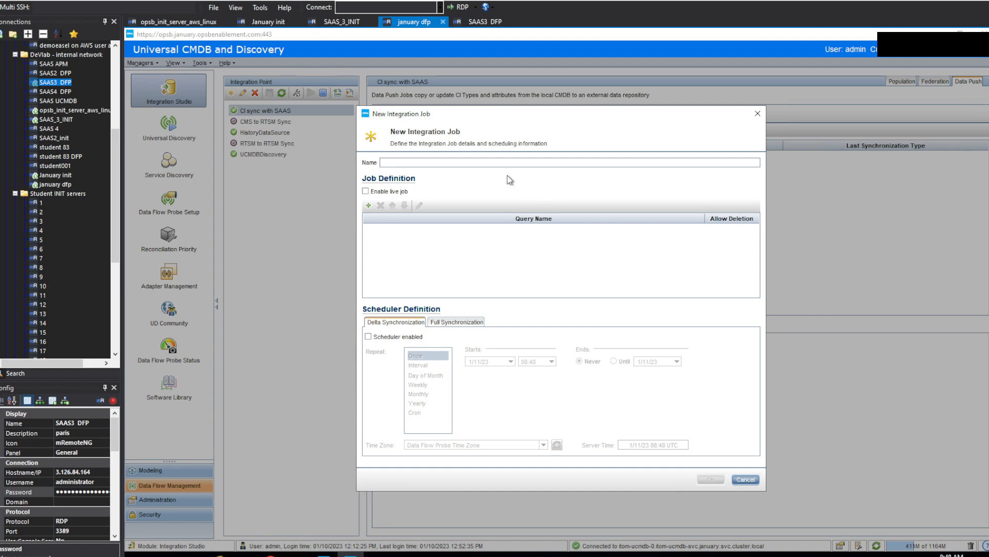
type("Send to CIs to SAAS every 15 minutes")
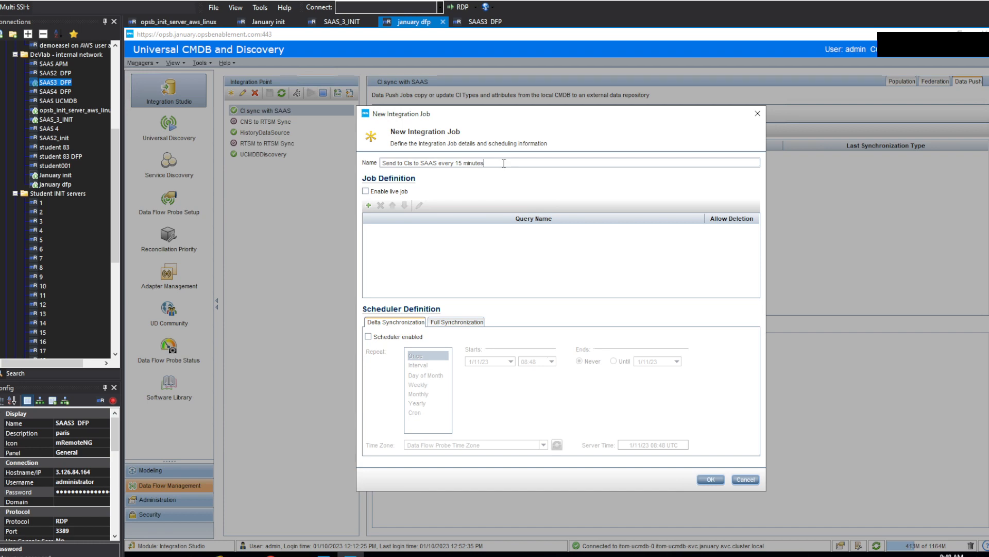
Step: Add the january_sendtosaas query to the new job's definition
left_click(368, 205)
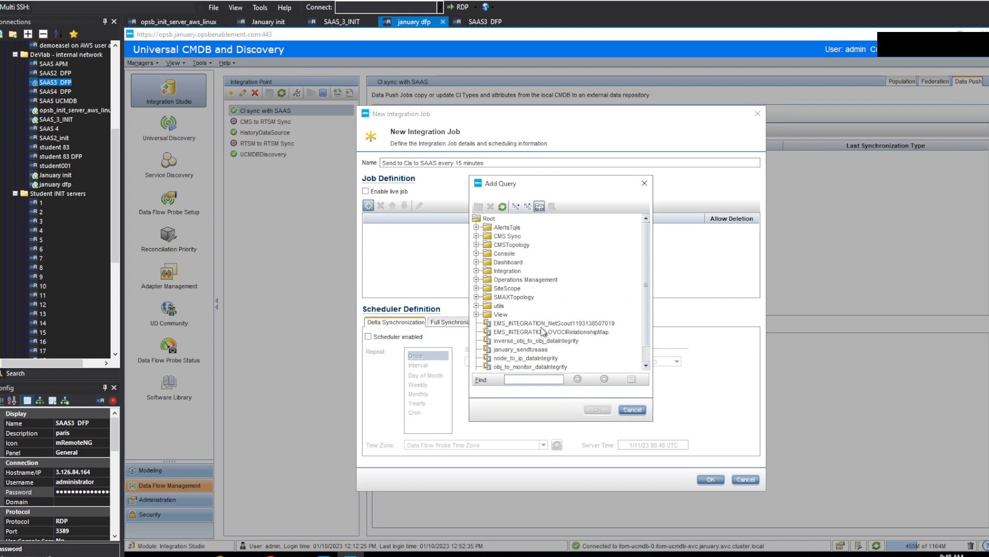
scroll(542, 331, "down", 1)
left_click(524, 331)
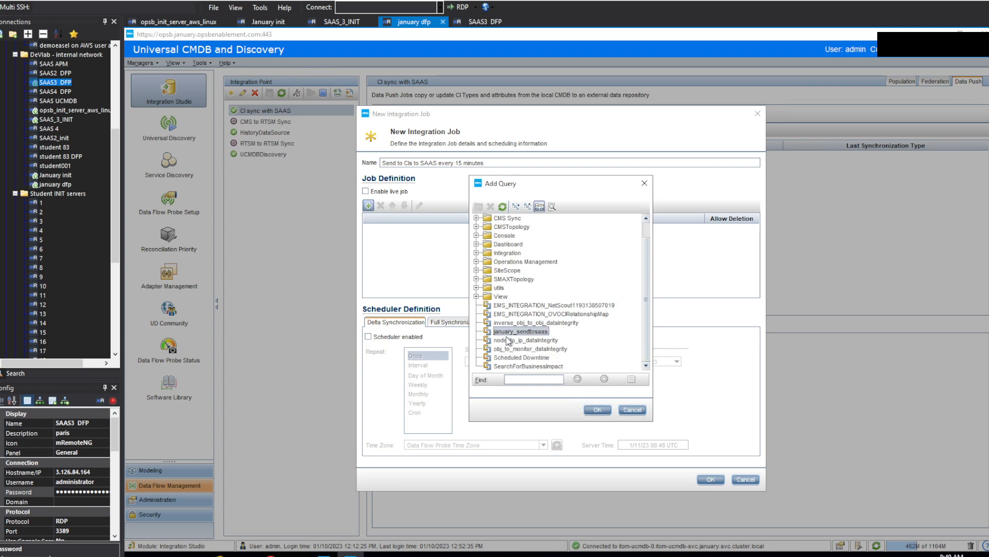
left_click(597, 410)
Step: Enable the delta synchronization scheduler with a repeat interval of 30 minutes and create the job
left_click(368, 336)
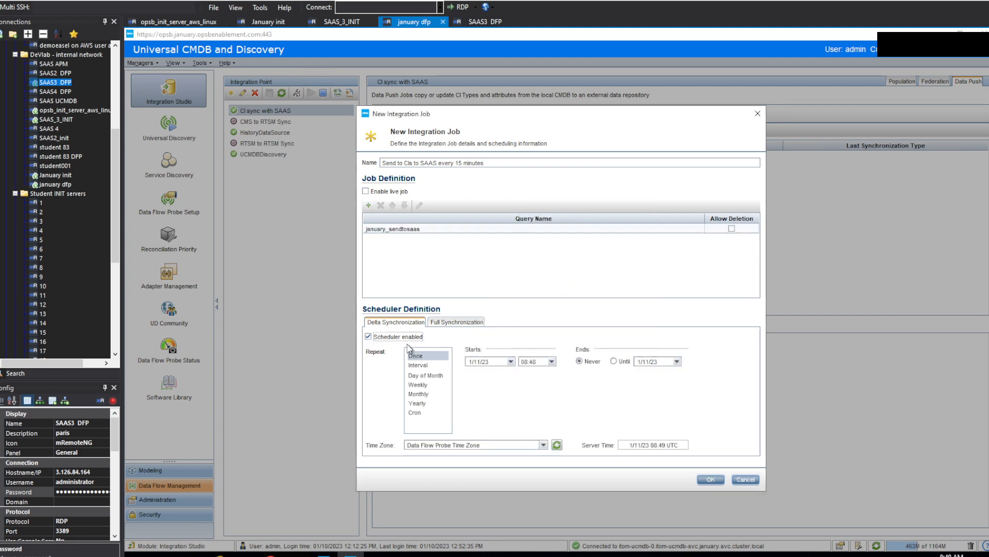
left_click(417, 365)
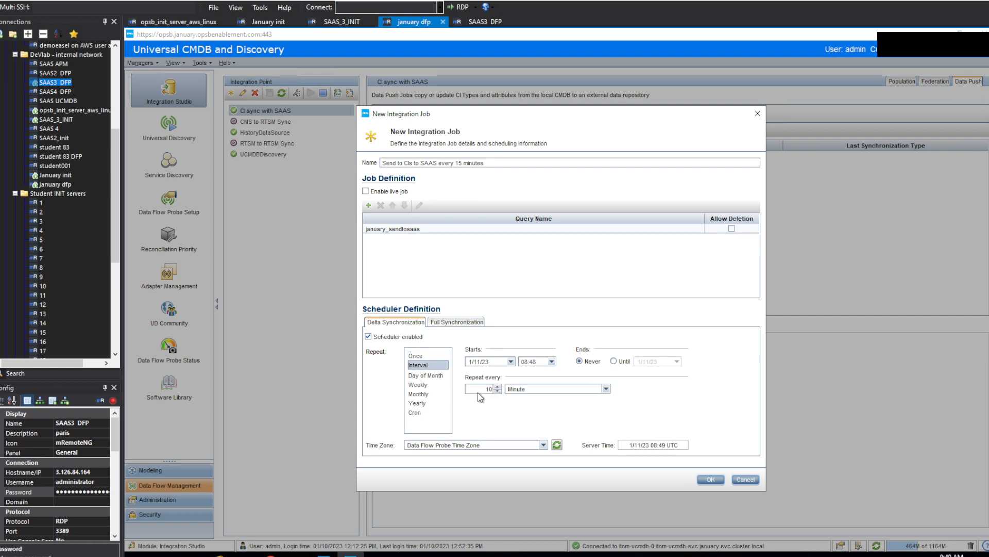
double_click(488, 388)
type("30")
left_click(711, 479)
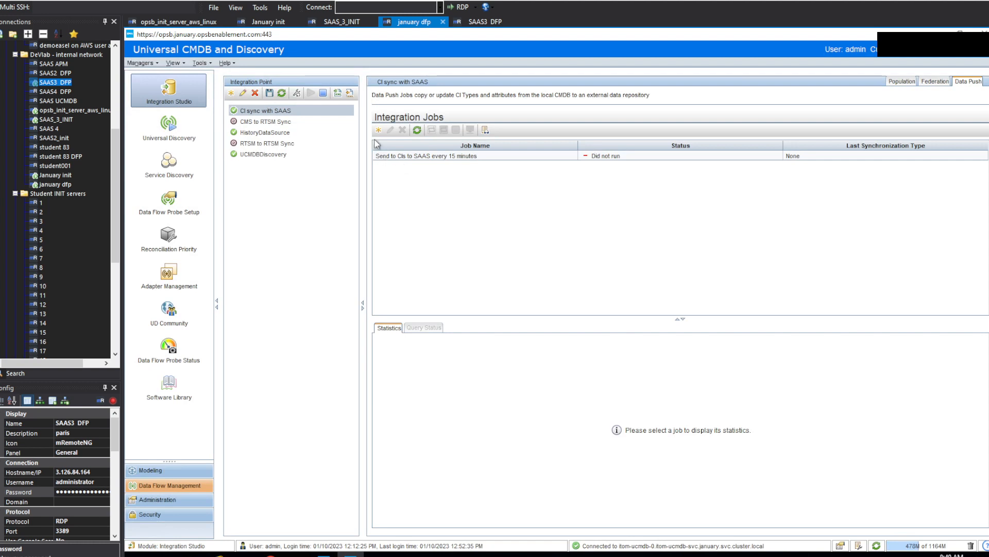
Step: Save the integration point with its new job and run a full synchronization of that job
left_click(269, 94)
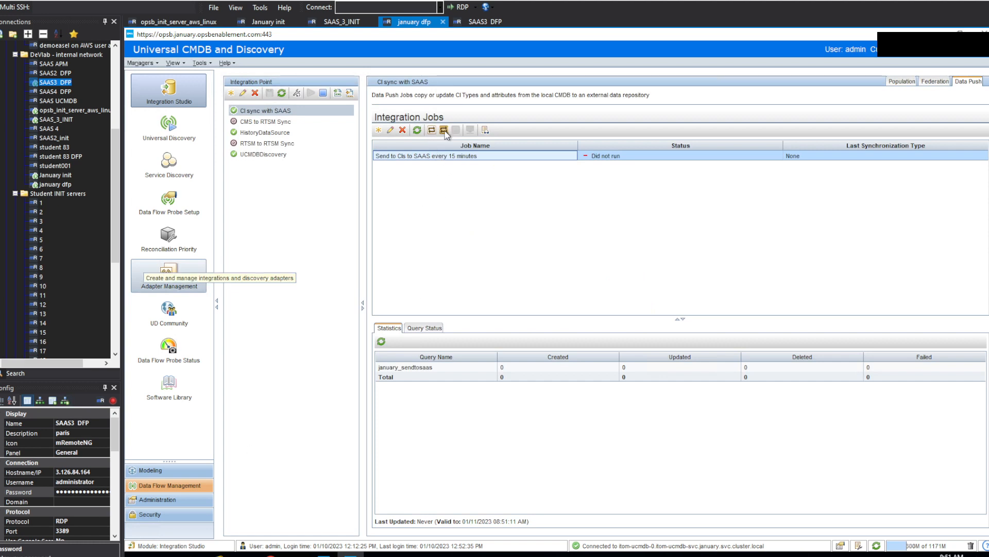
left_click(444, 130)
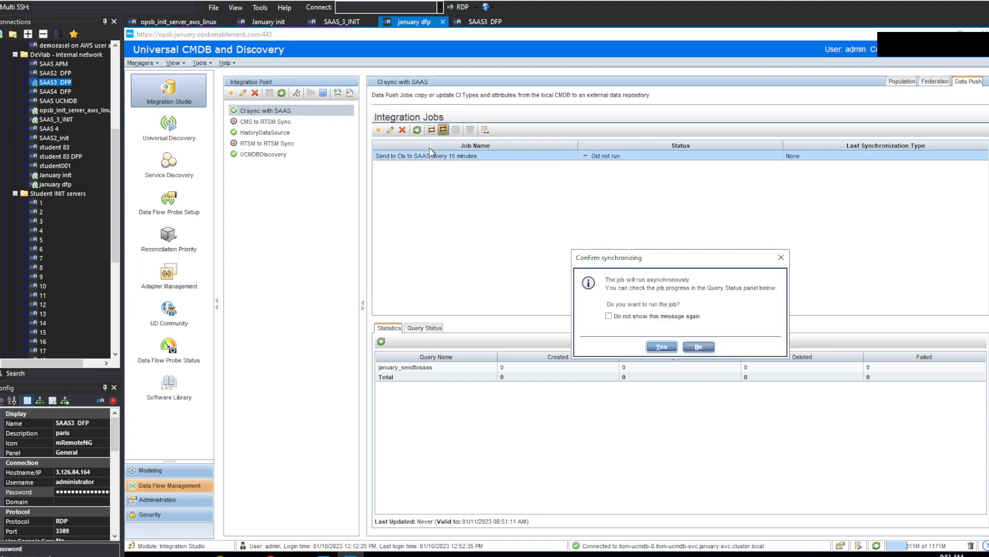
left_click(633, 320)
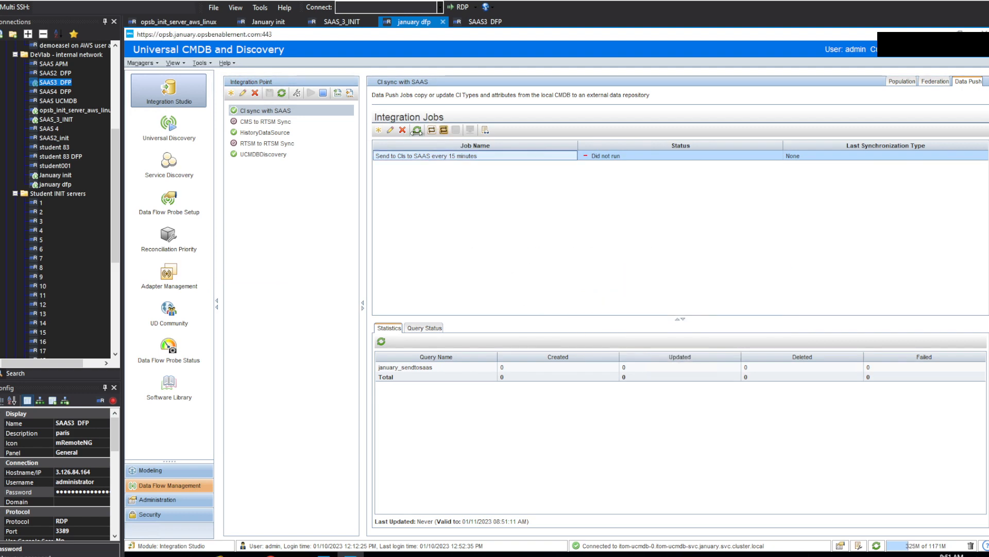
Step: Refresh the data push job repeatedly to follow its run, and examine its status and the statistics for created and failed CIs
left_click(417, 130)
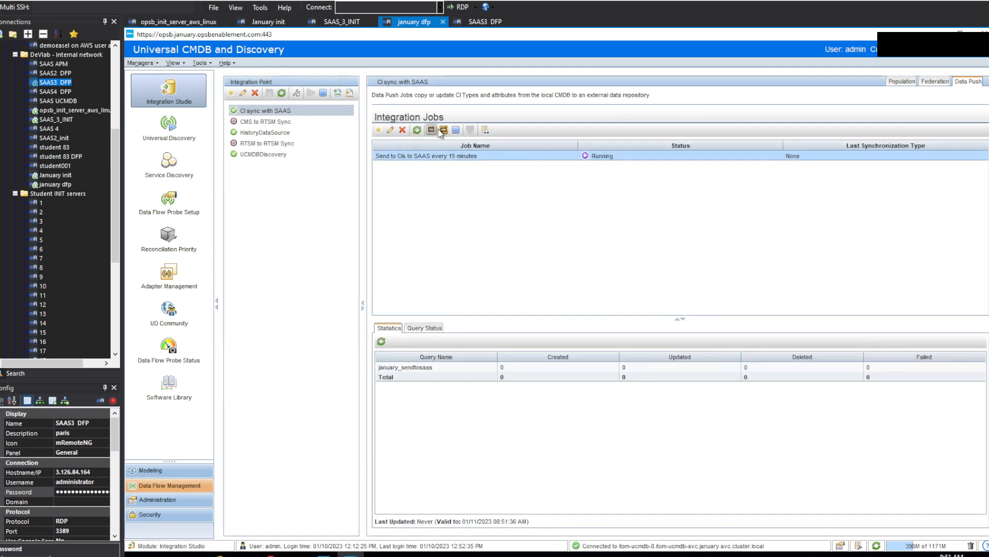
left_click(418, 131)
left_click(417, 130)
left_click(418, 130)
left_click(417, 131)
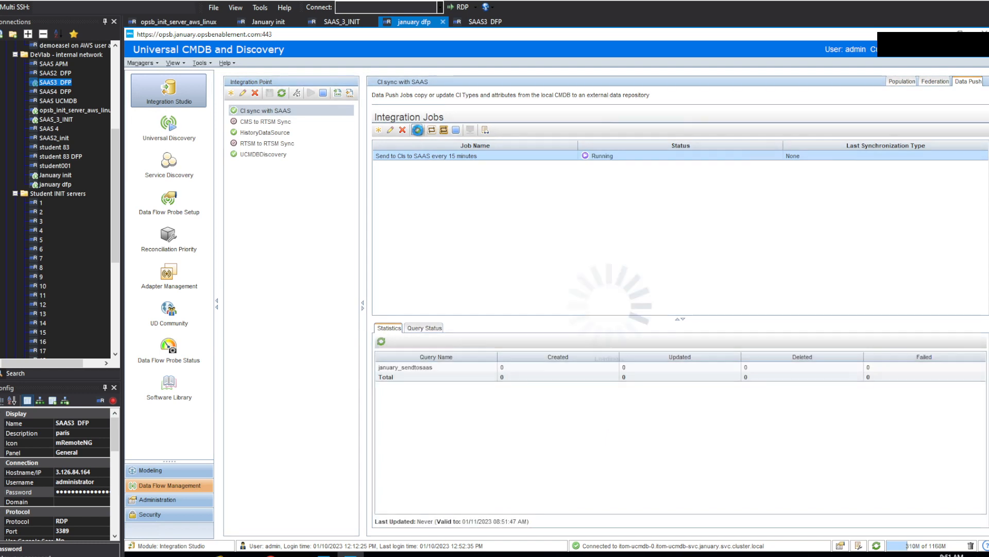
left_click(417, 131)
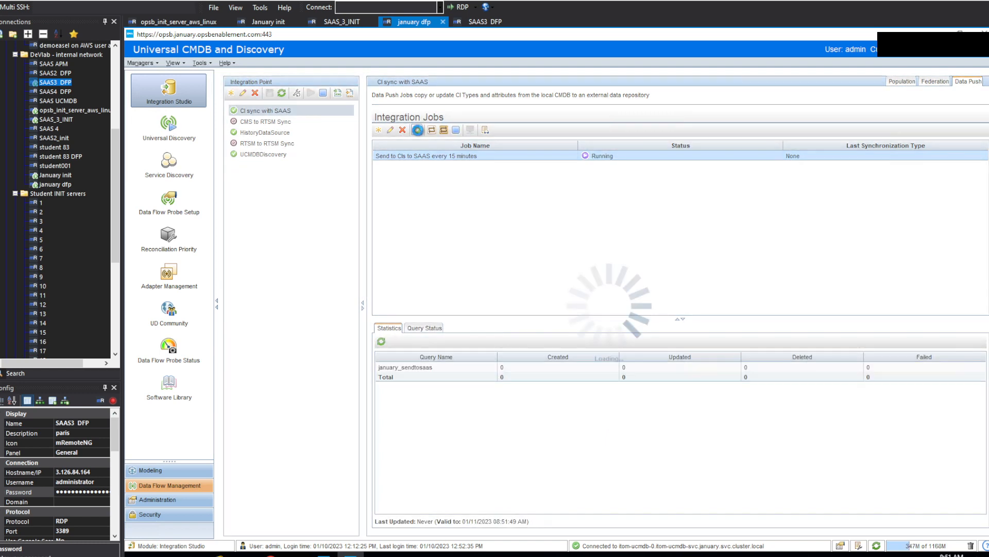
left_click(417, 131)
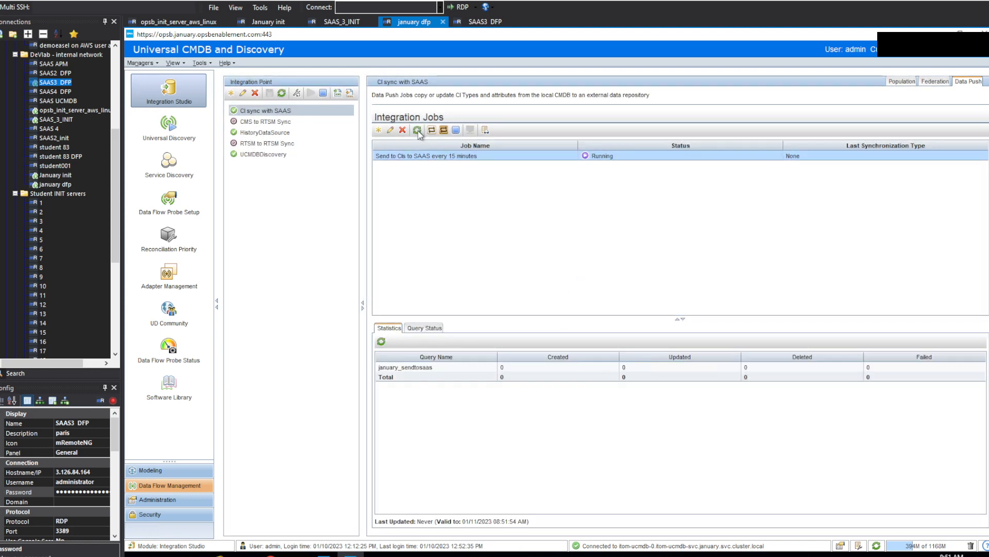
left_click(418, 130)
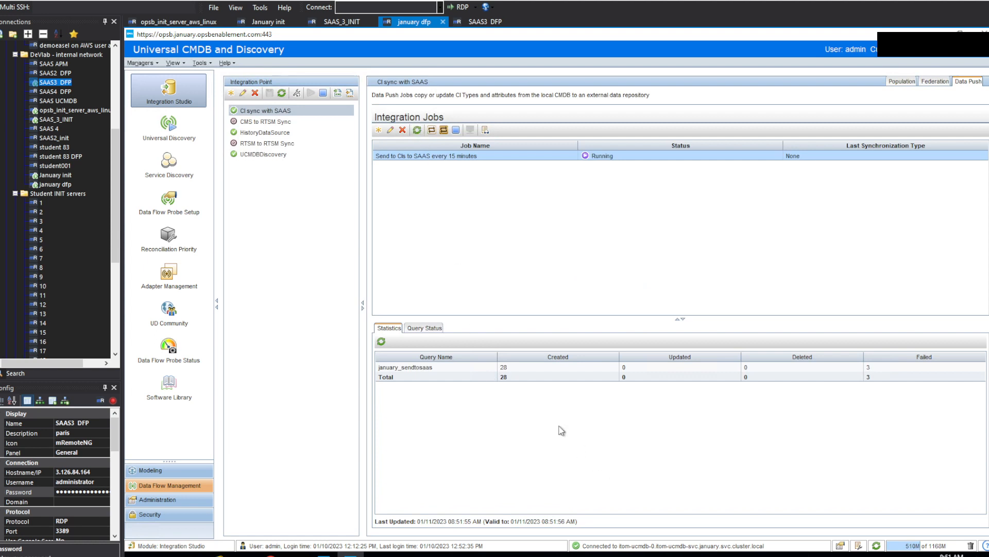
left_click(515, 379)
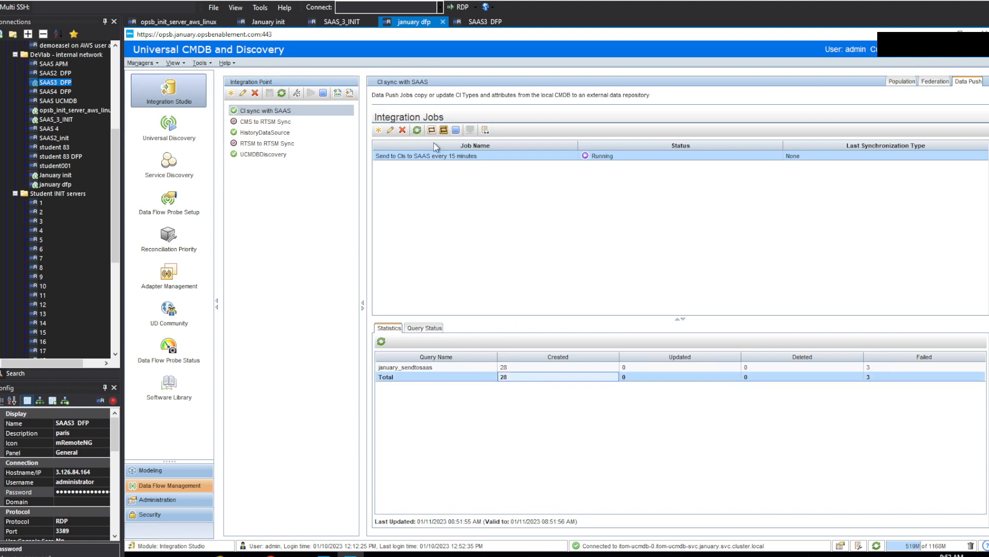
left_click(418, 131)
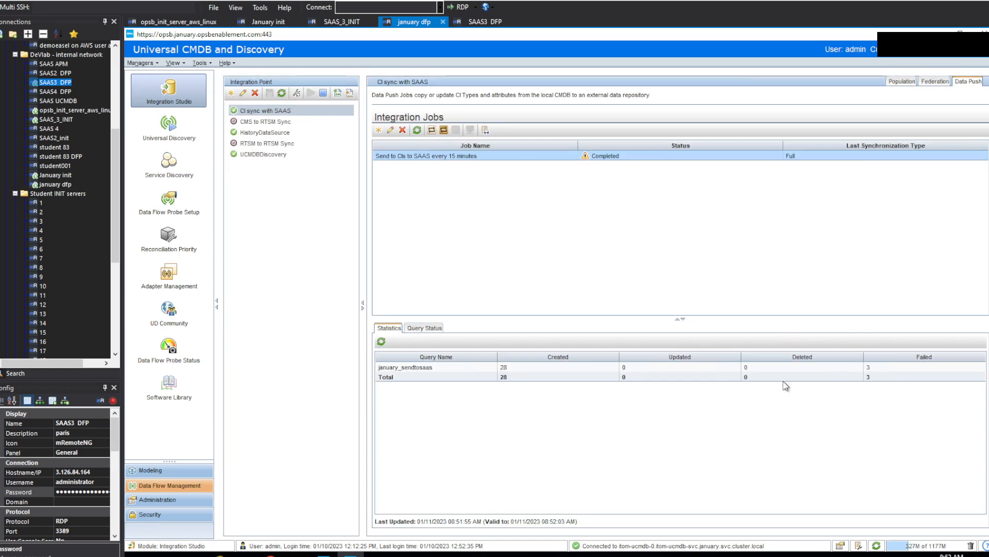
left_click(531, 377)
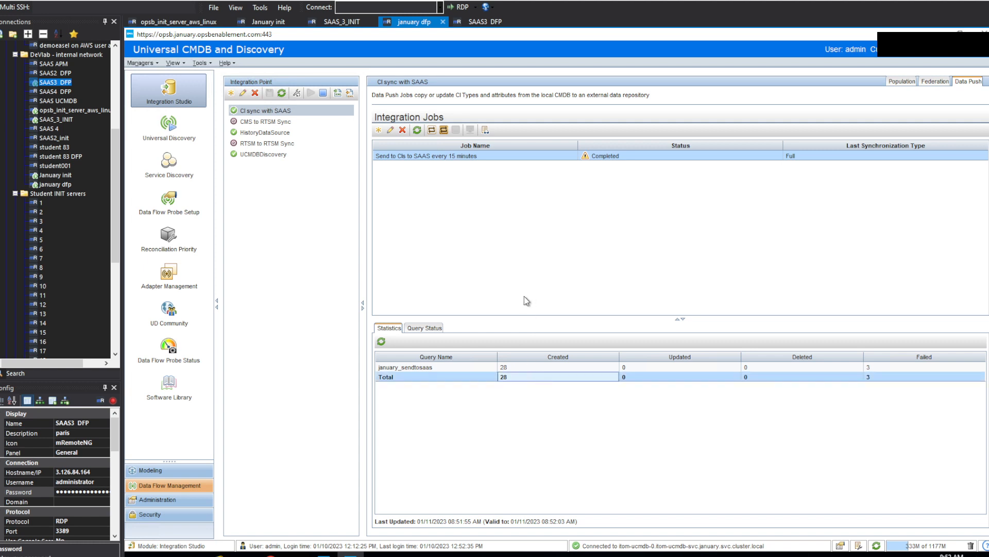